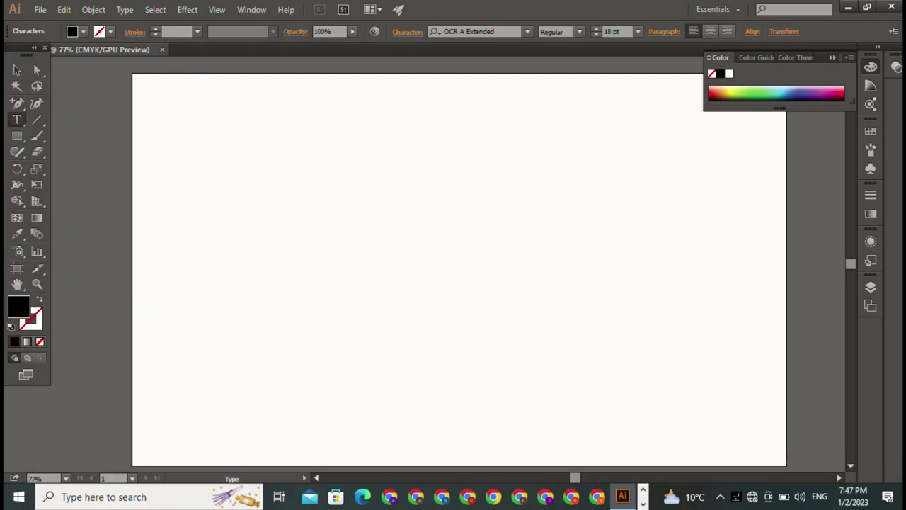
Type 'A Z' and set it in the Home Christmas Regular font at 18 pt.
type("A Z")
key("Escape")
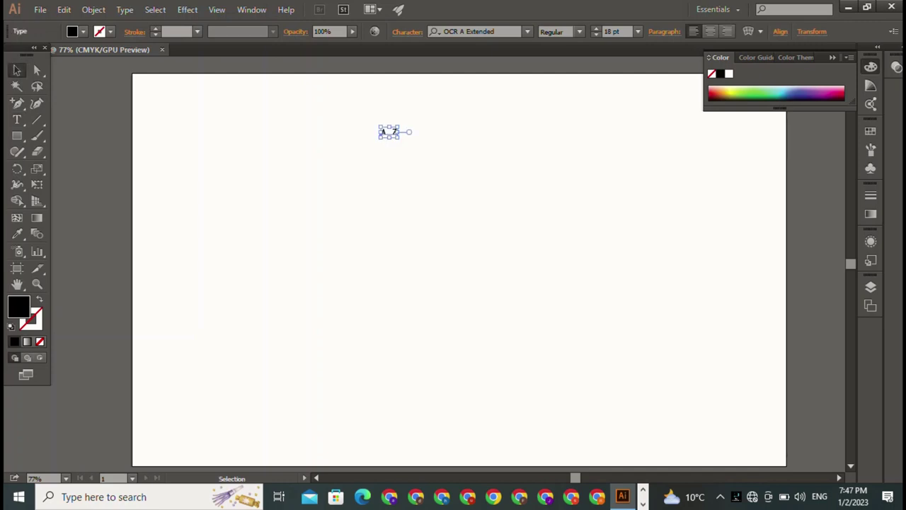
left_click(527, 31)
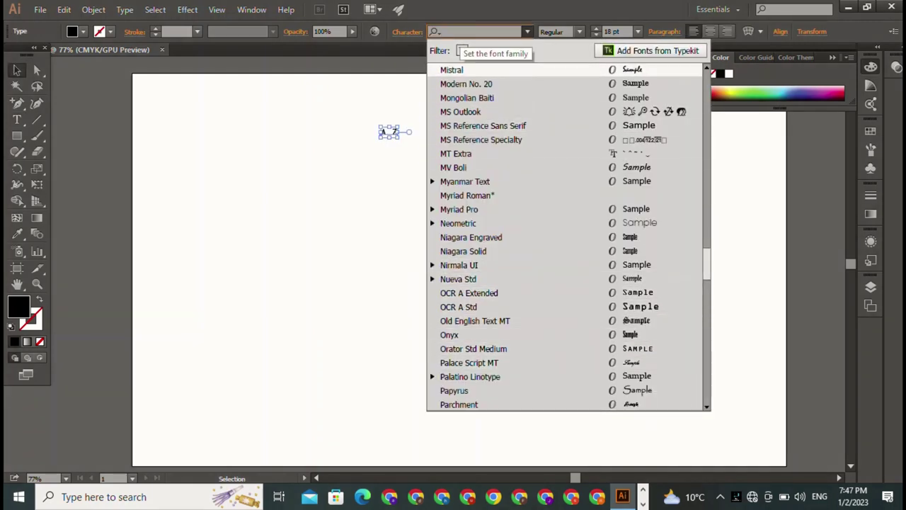
type("hom")
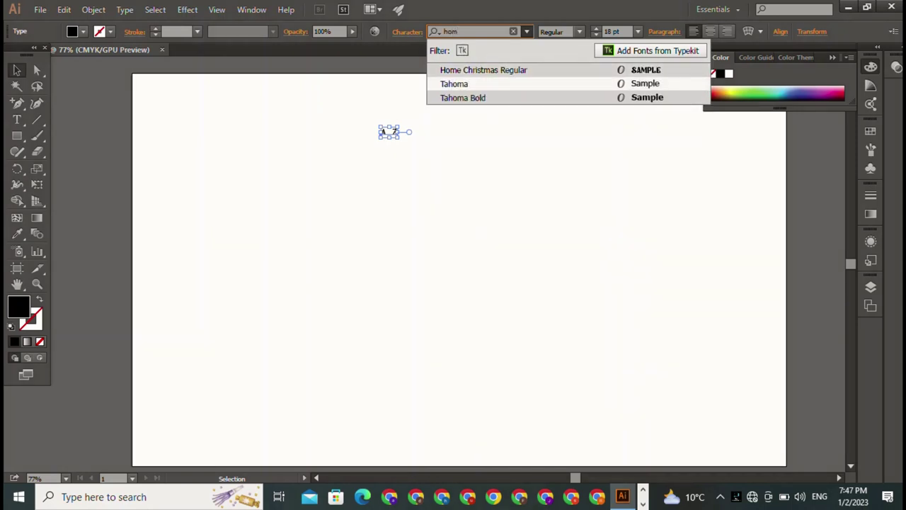
key("Return")
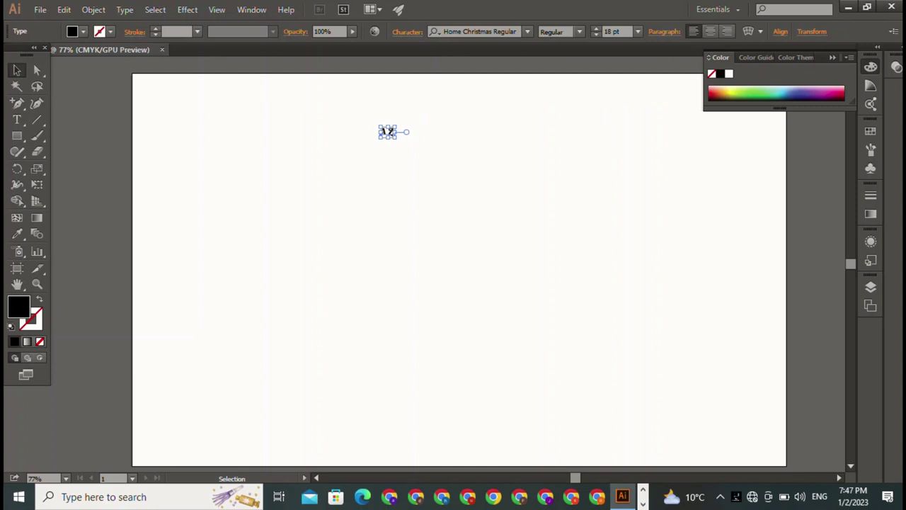
Enlarge the AZ text to about 282 pt and move it toward the artboard centre.
left_click_drag(397, 138, 600, 292)
left_click_drag(439, 212, 355, 258)
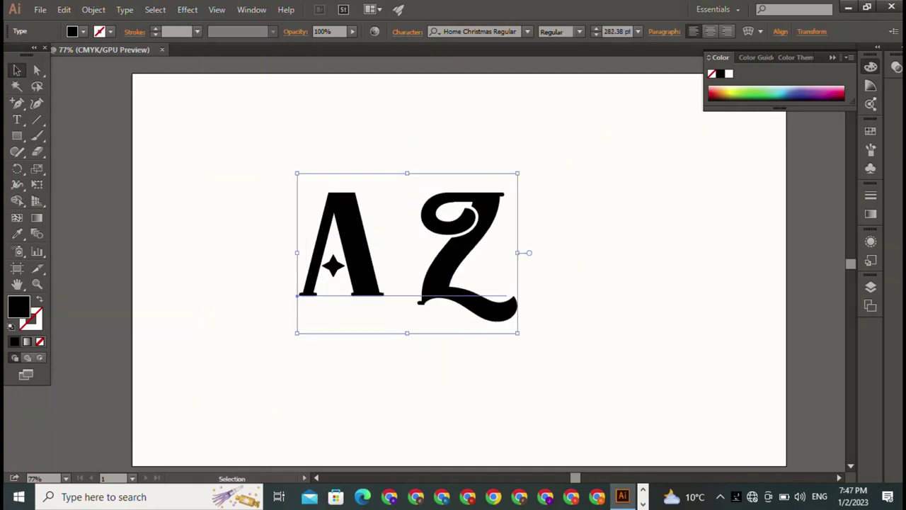
key("ctrl+shift+a")
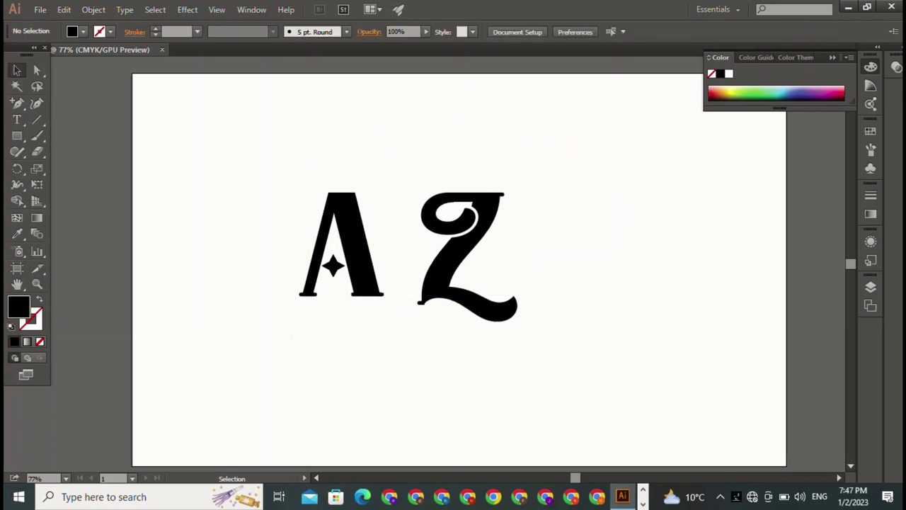
key("ctrl+a")
Tighten the kerning between A and Z, then delete the Z, leaving only the A.
key("t")
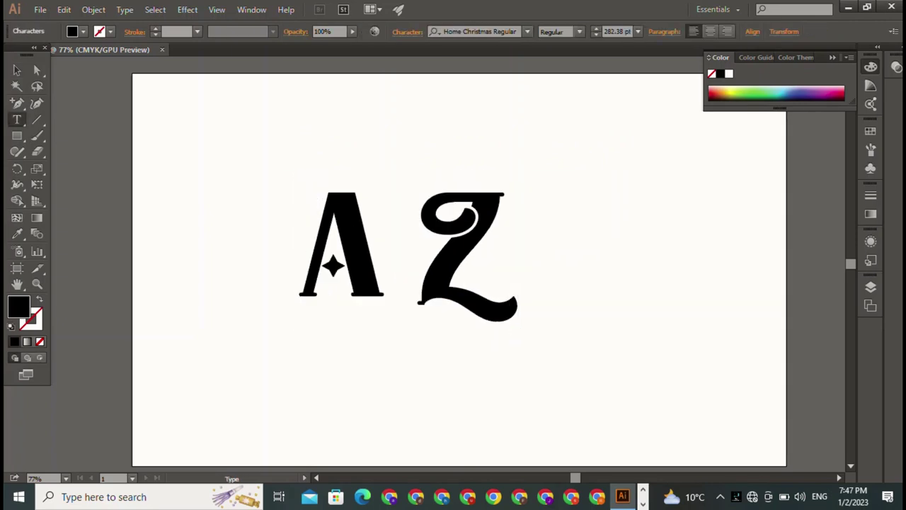
key("ctrl+alt+Left")
key("ctrl+alt+Left")
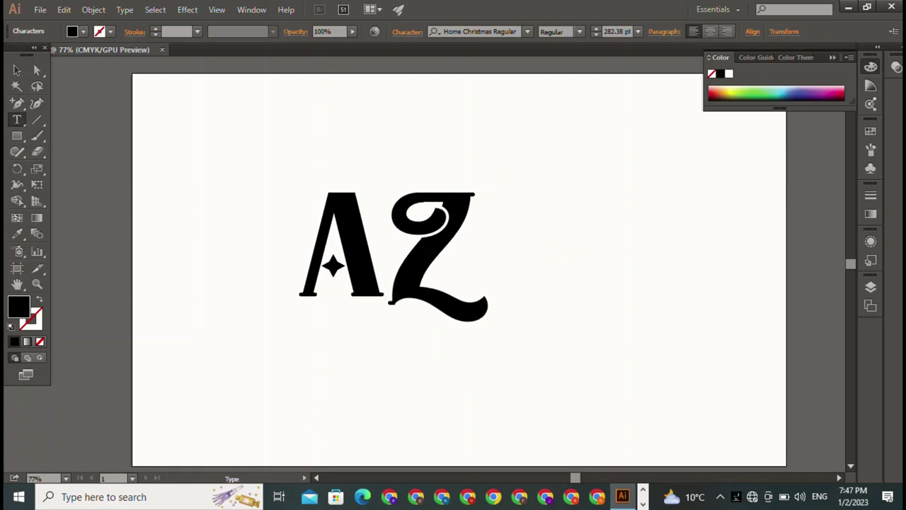
key("Escape")
key("ctrl+shift+a")
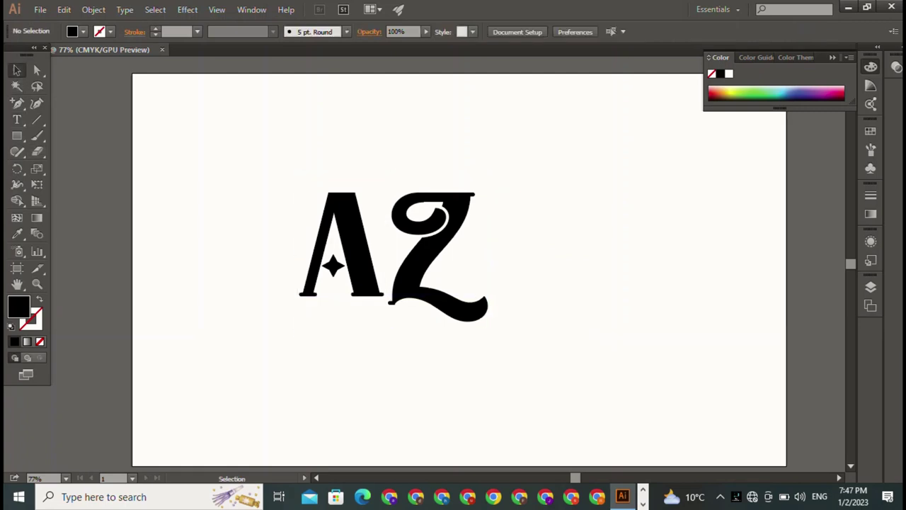
key("ctrl+a")
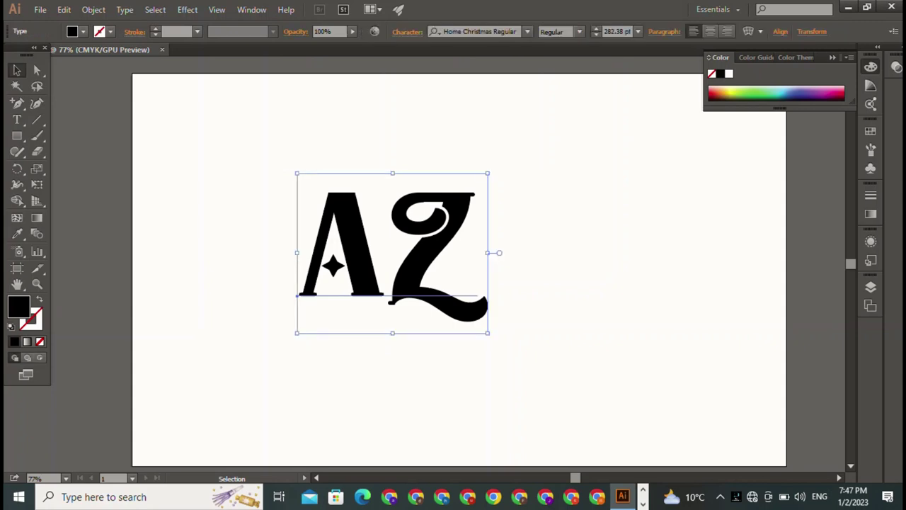
key("t")
key("ctrl+a")
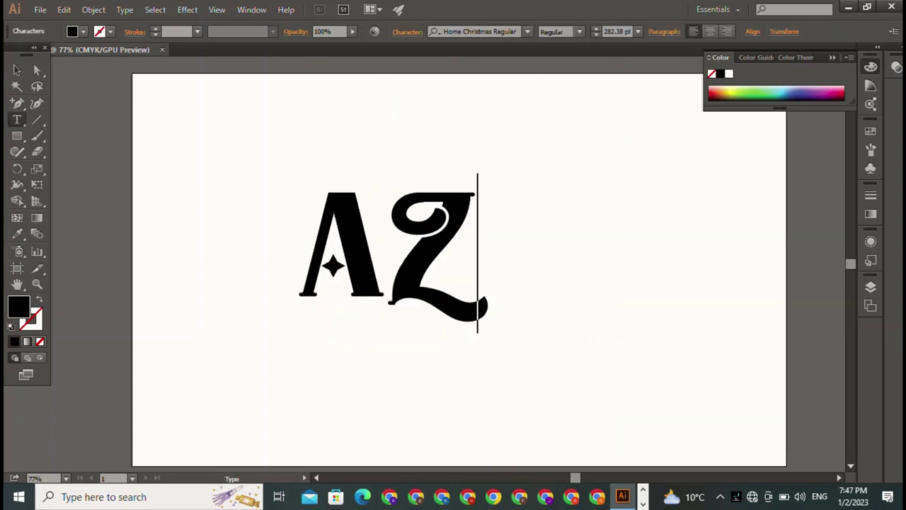
key("BackSpace")
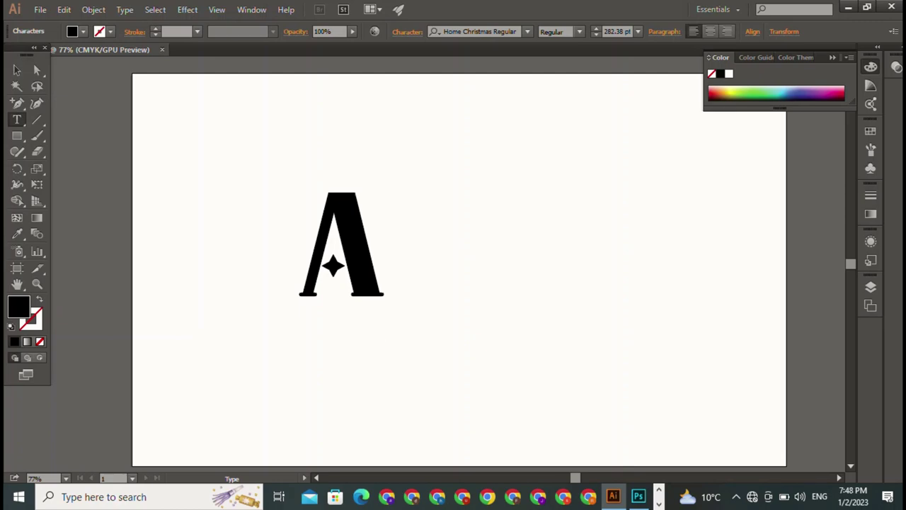
Create a new small Z text object above-left of the A.
key("Escape")
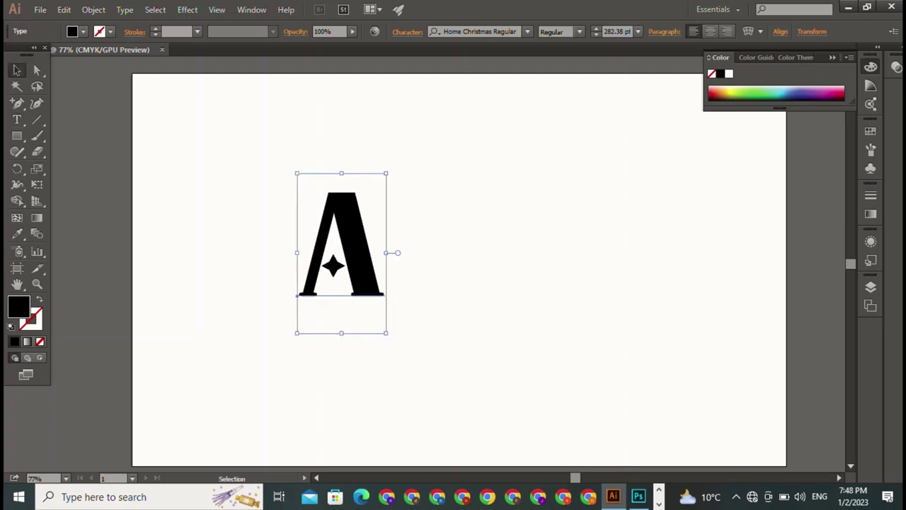
left_click(17, 119)
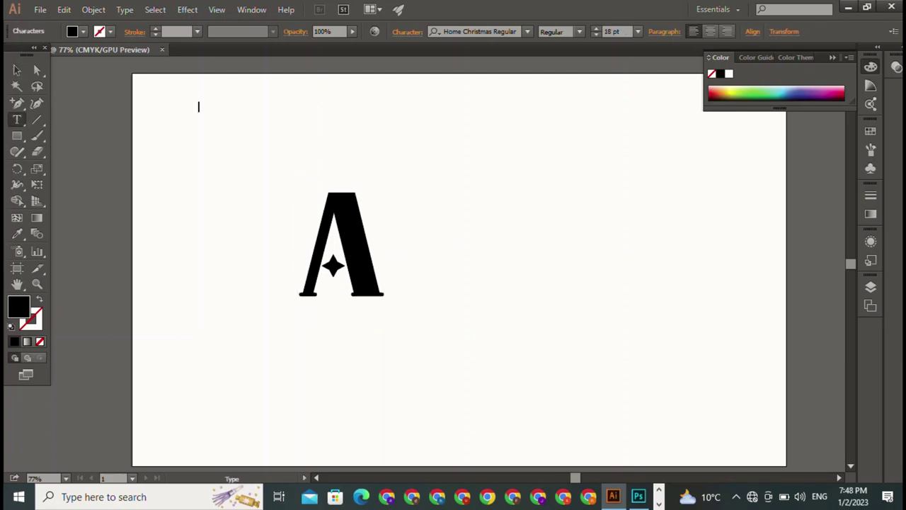
key("ctrl+a")
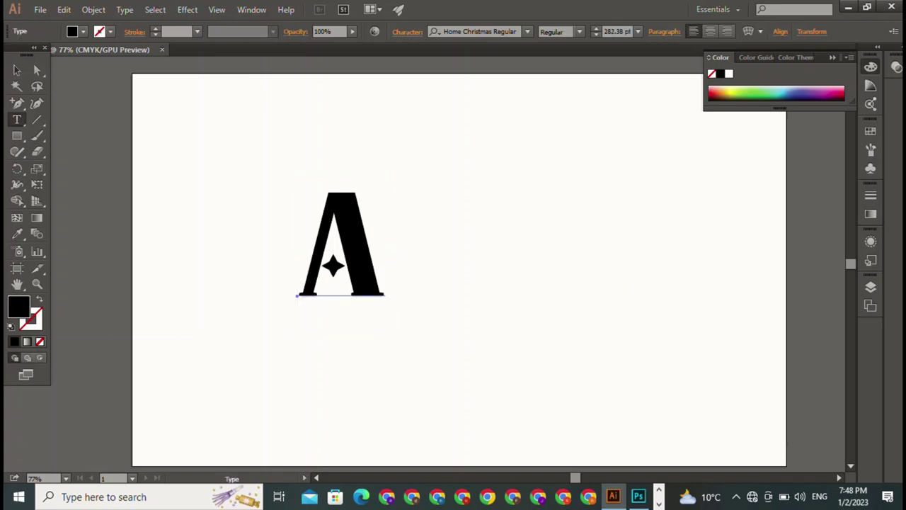
key("ctrl+shift+a")
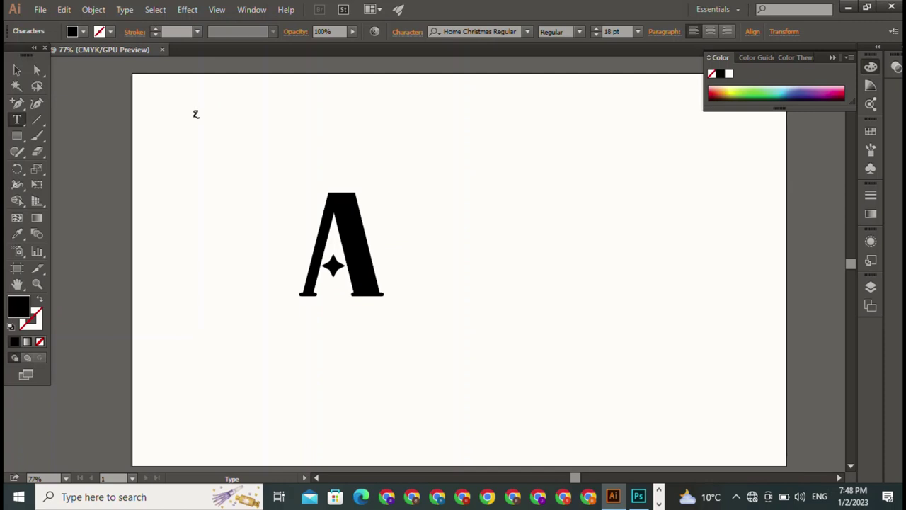
left_click(196, 113)
key("Escape")
Enlarge the Z to match the A and move it to the A's right side.
key("shift")
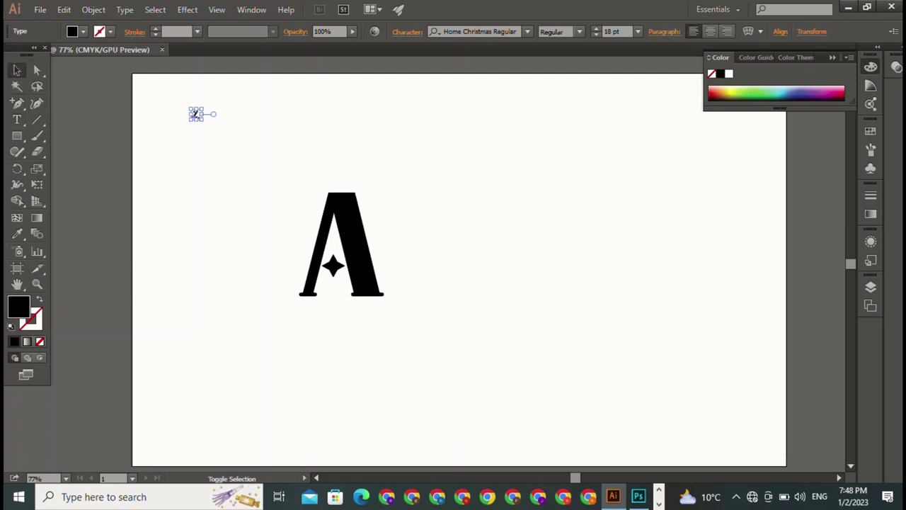
mouse_move(196, 114)
left_mouse_down()
mouse_move(364, 279)
mouse_move(330, 277)
left_mouse_up()
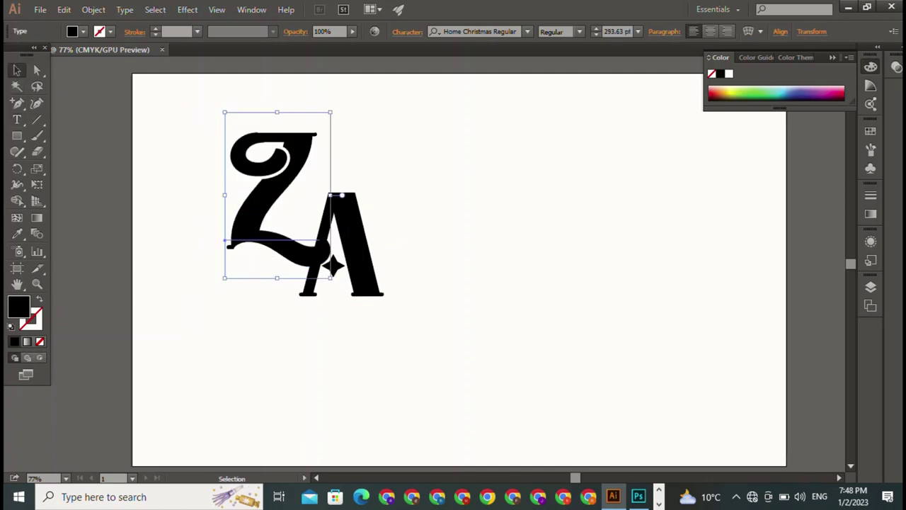
left_click(329, 278)
mouse_move(280, 205)
left_mouse_down()
mouse_move(437, 257)
mouse_move(428, 252)
left_mouse_up()
key("ctrl+shift+a")
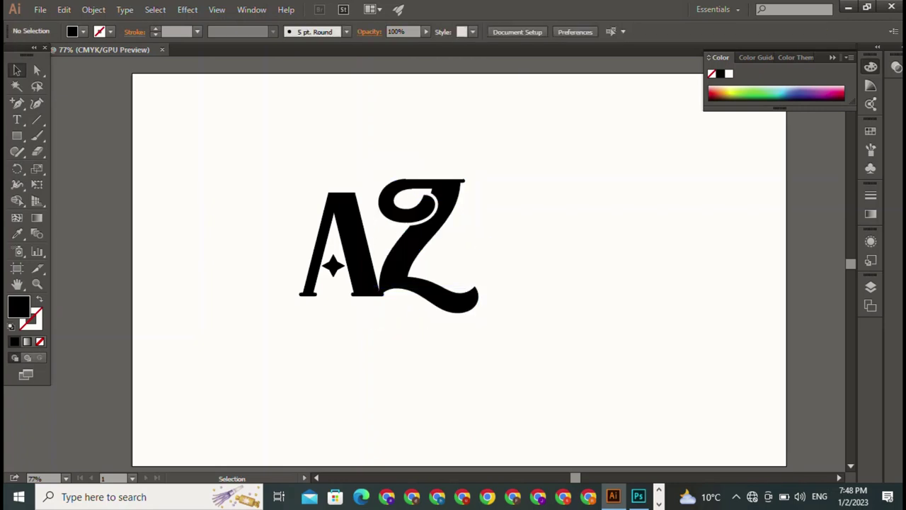
Shrink the Z slightly to 262.31 pt and nudge it up to interlock with the A.
left_click(424, 241)
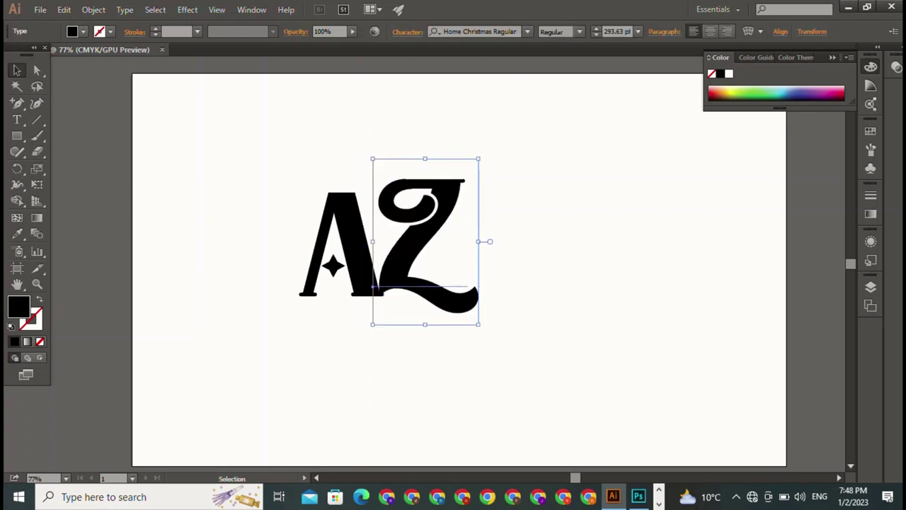
left_click_drag(479, 159, 466, 174)
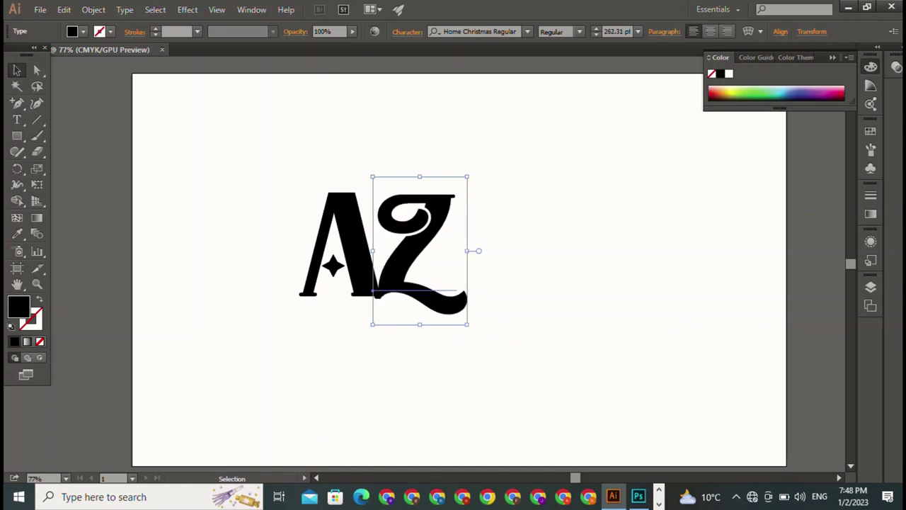
key("ctrl+shift+a")
left_click_drag(418, 254, 420, 251)
key("ctrl+shift+a")
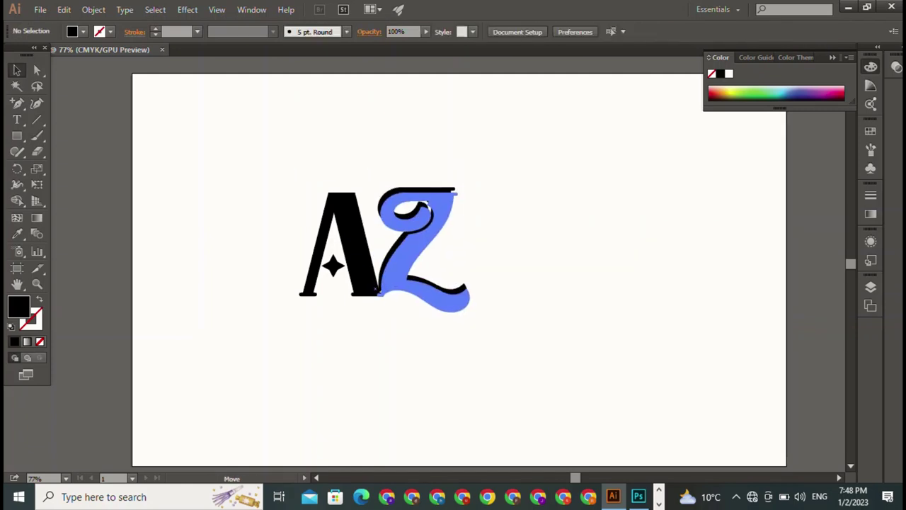
key("ctrl+shift+a")
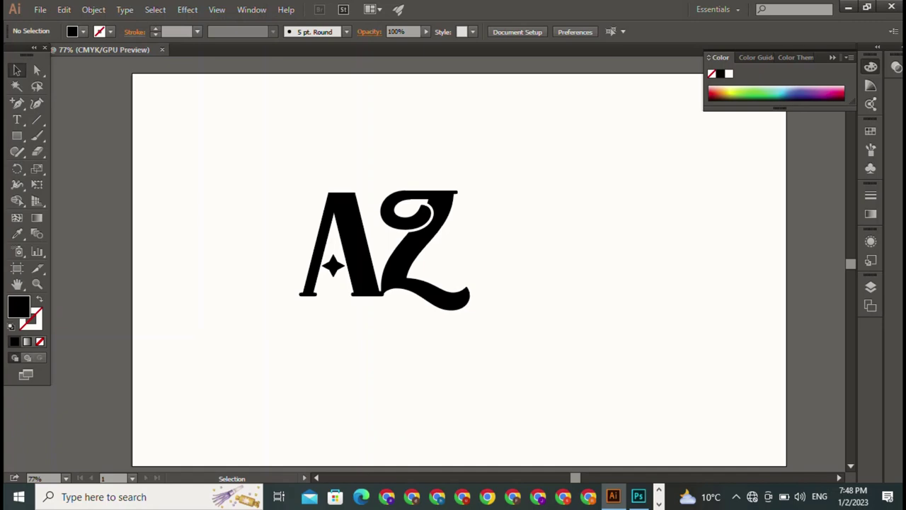
Move the AZ monogram toward the upper-right part of the artboard.
mouse_move(425, 254)
left_mouse_down()
mouse_move(457, 246)
mouse_move(337, 272)
left_mouse_up()
key("ctrl+a")
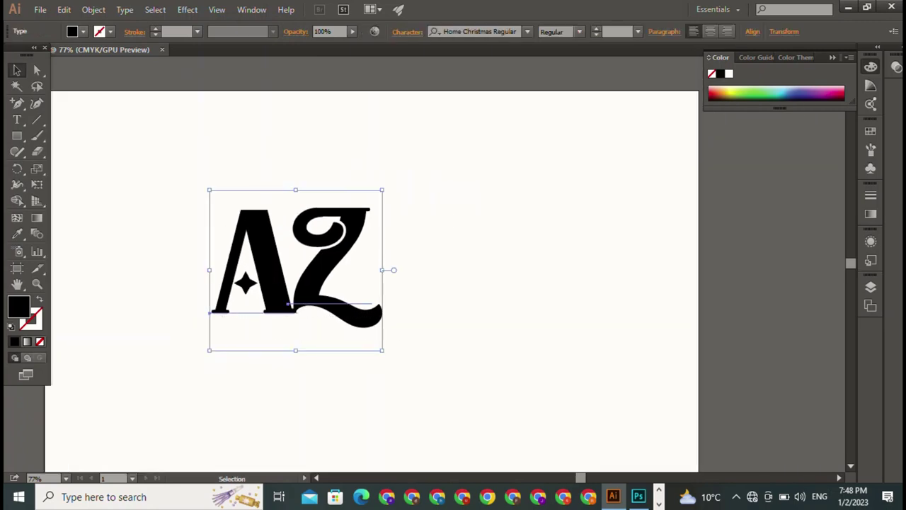
left_click_drag(297, 269, 482, 198)
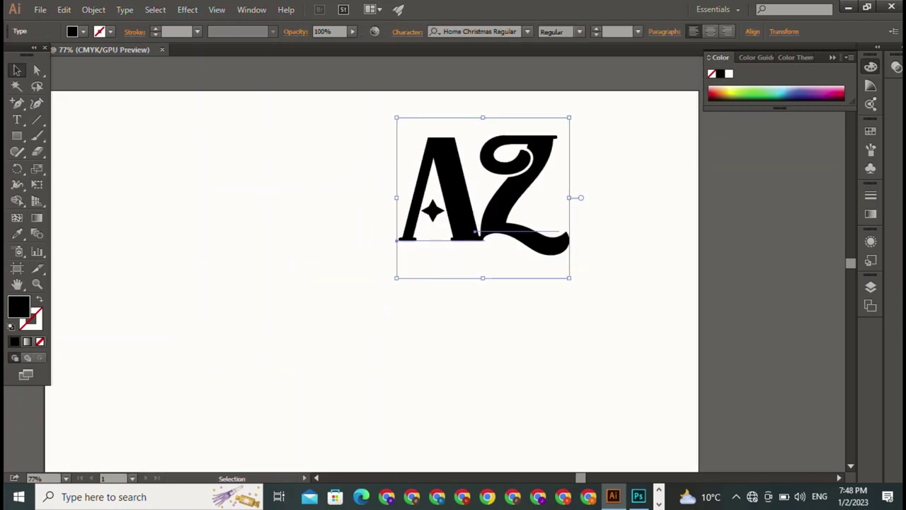
left_click_drag(425, 283, 485, 258)
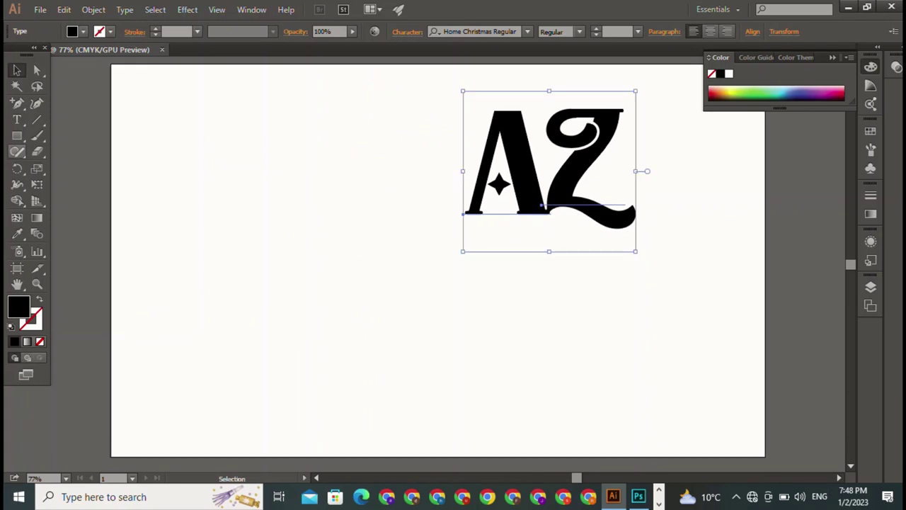
Draw a black square, make offset copies, and move one copy to the lower right.
key("m")
left_click_drag(181, 103, 334, 255)
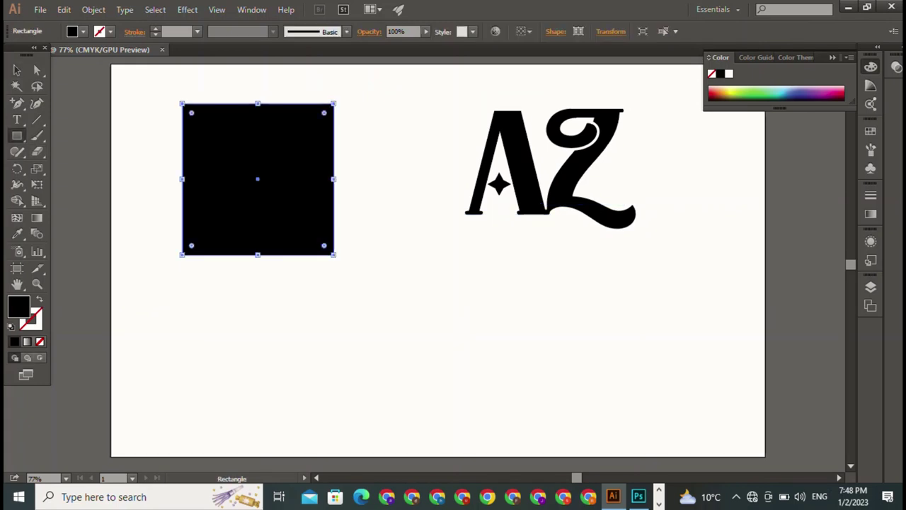
key("v")
left_click_drag(218, 109, 278, 217)
key("ctrl+shift+a")
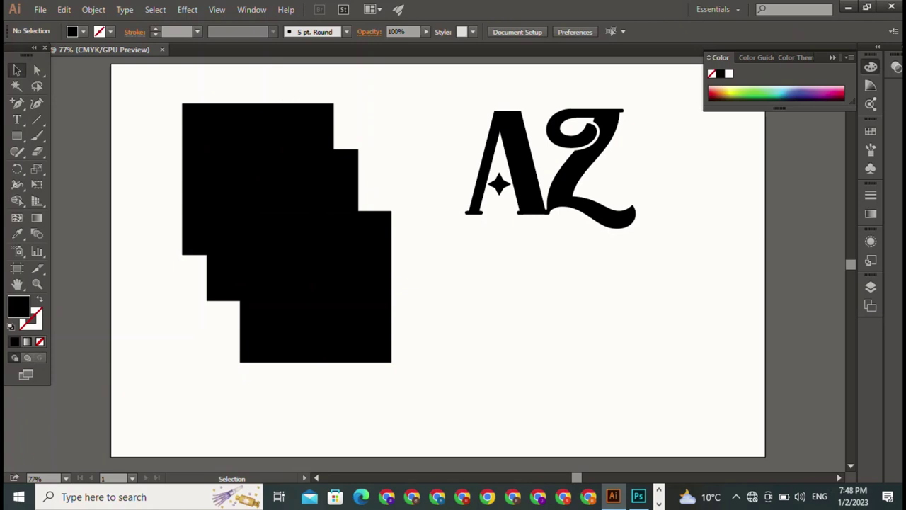
left_click_drag(257, 179, 509, 359)
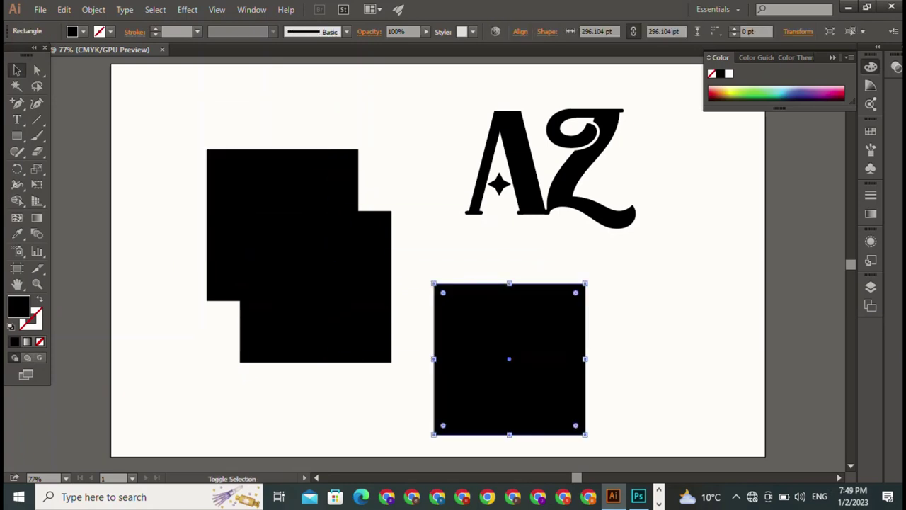
Rotate two squares 45° into diamonds and round one's corners to 53.46 pt.
left_click_drag(589, 277, 666, 333)
left_click(315, 286)
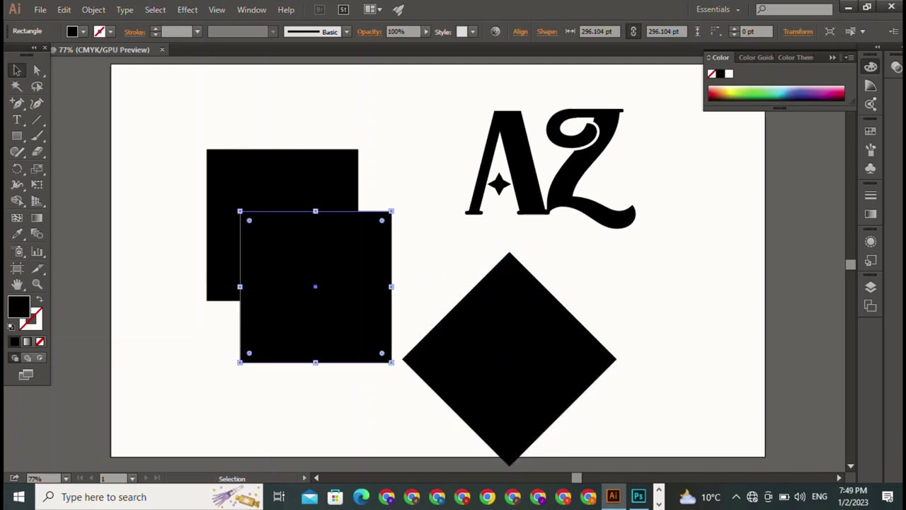
key("shift")
left_click_drag(446, 243, 467, 274)
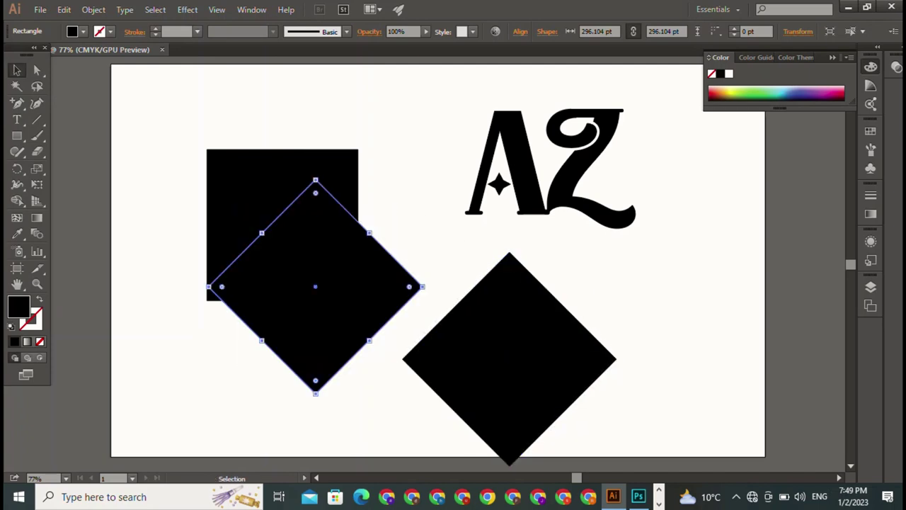
mouse_move(221, 287)
left_mouse_down()
mouse_move(246, 287)
mouse_move(424, 359)
left_mouse_up()
Rotate the remaining square 45° and stack it onto the rounded diamond.
left_click(282, 213)
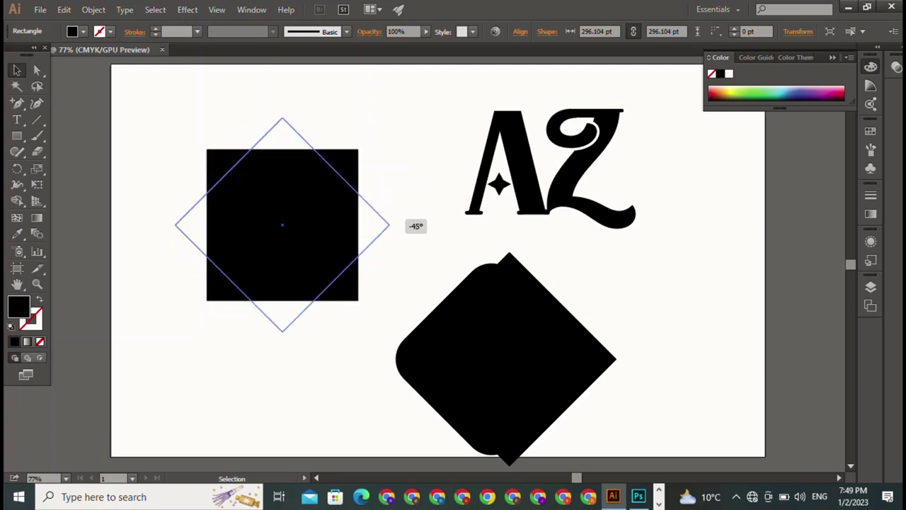
left_click_drag(373, 152, 398, 216)
mouse_move(281, 224)
left_mouse_down()
mouse_move(530, 354)
mouse_move(474, 358)
left_mouse_up()
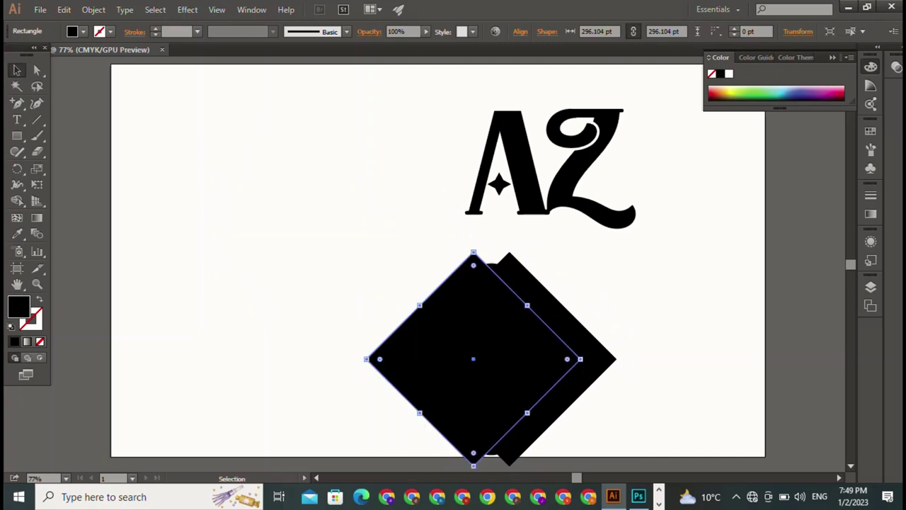
key("ctrl+shift+a")
Give the rounded diamond no fill and a 4 pt black stroke.
left_click(491, 359)
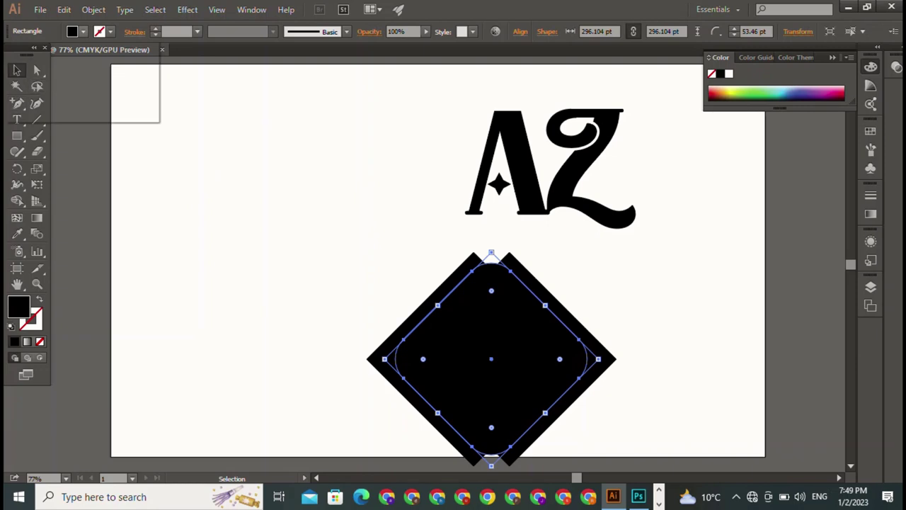
left_click(12, 54)
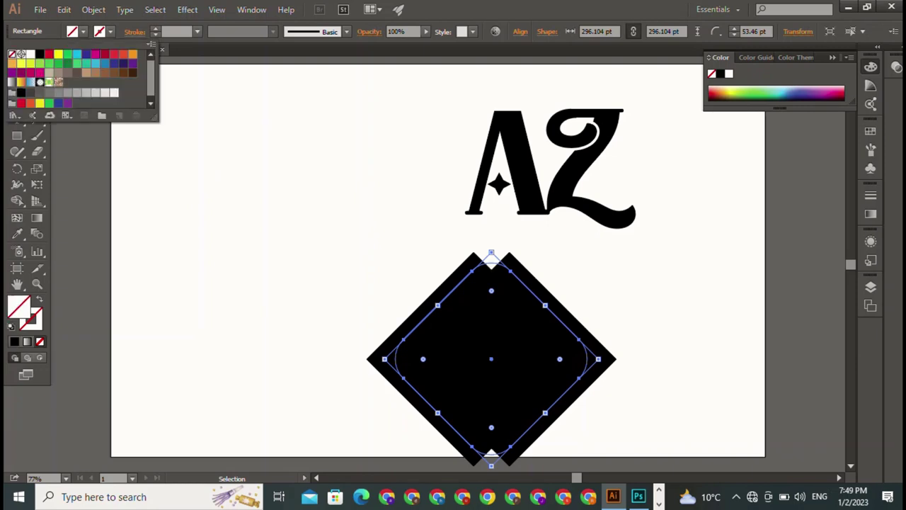
left_click(109, 31)
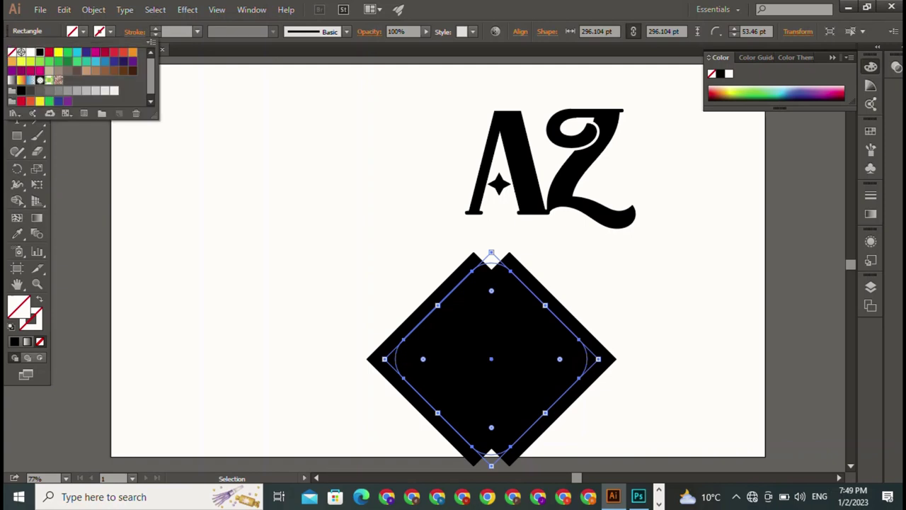
left_click(40, 53)
left_click(155, 28)
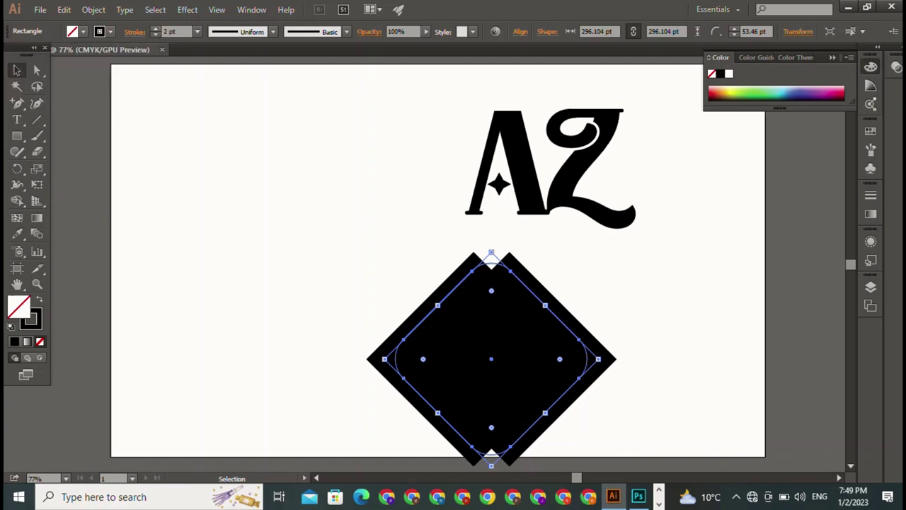
left_click(155, 28)
left_click(155, 28)
key("ctrl+shift+a")
Give the right diamond a 4 pt black stroke and remove its fill.
left_click(538, 333)
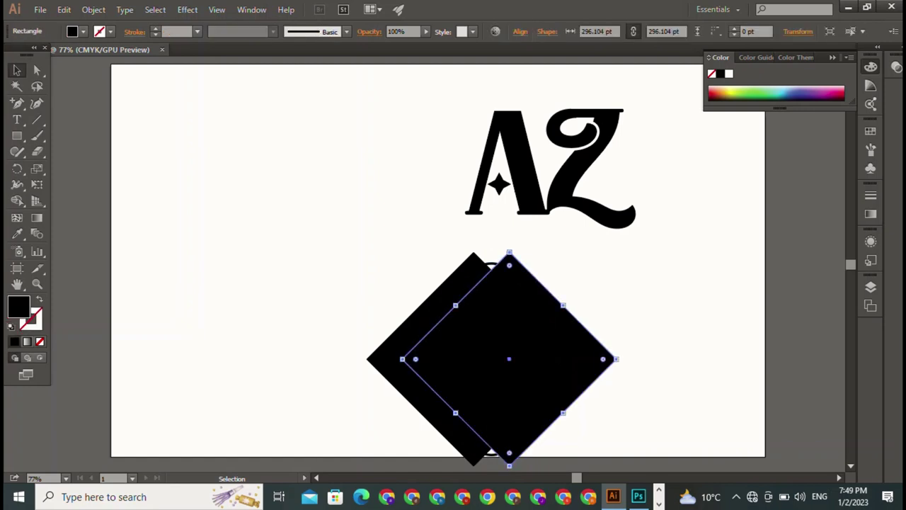
left_click(110, 31)
left_click(40, 54)
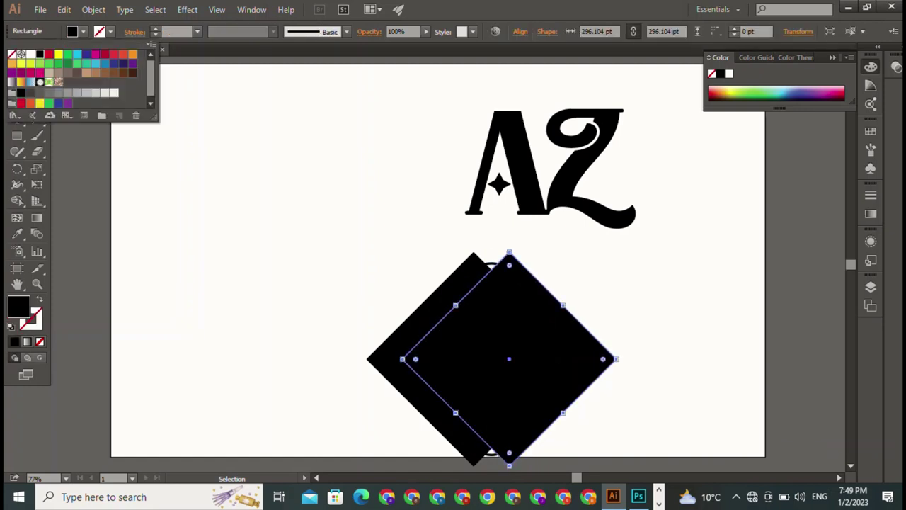
left_click(155, 29)
left_click(155, 28)
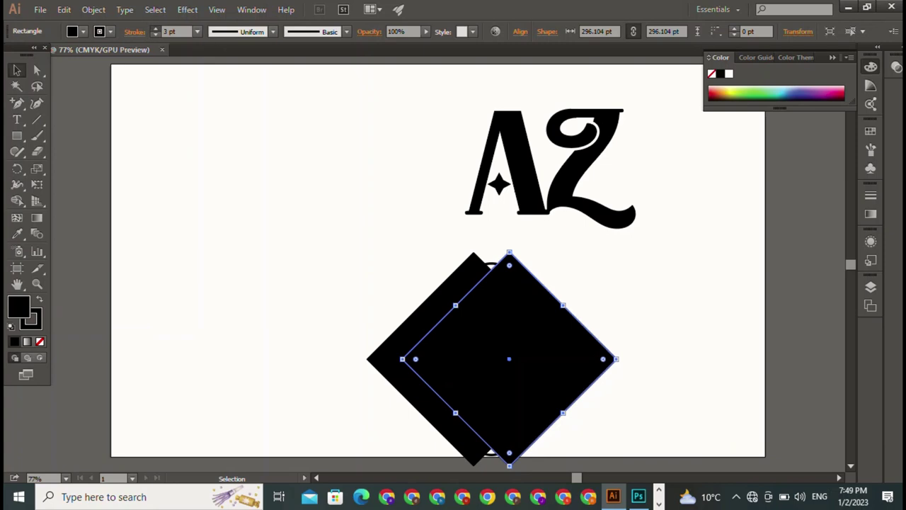
left_click(155, 29)
left_click(110, 32)
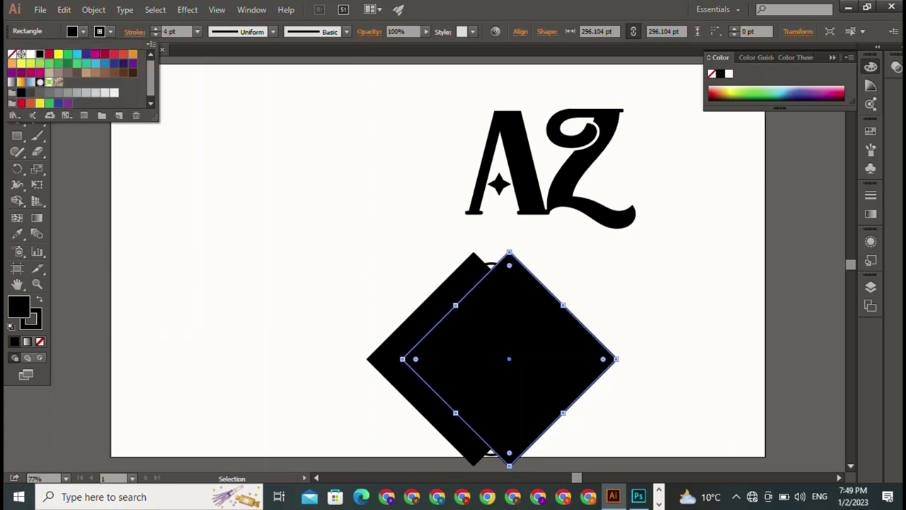
left_click(11, 53)
key("Return")
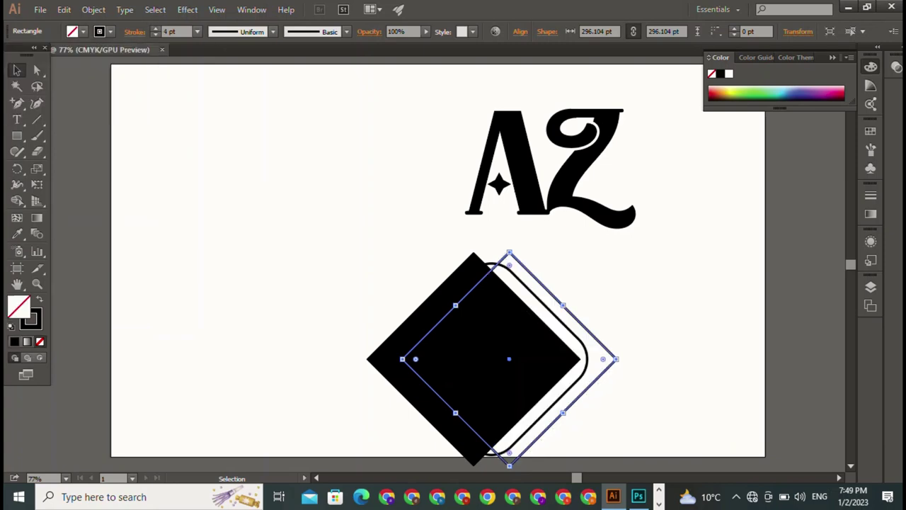
Make the last diamond an unfilled outline with a 4 pt black stroke.
left_click(418, 354)
left_click(83, 32)
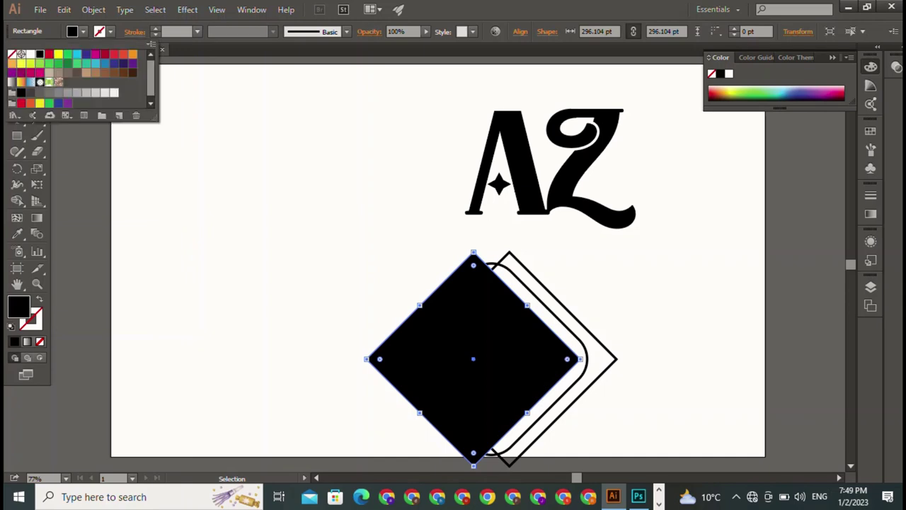
left_click(11, 54)
key("Return")
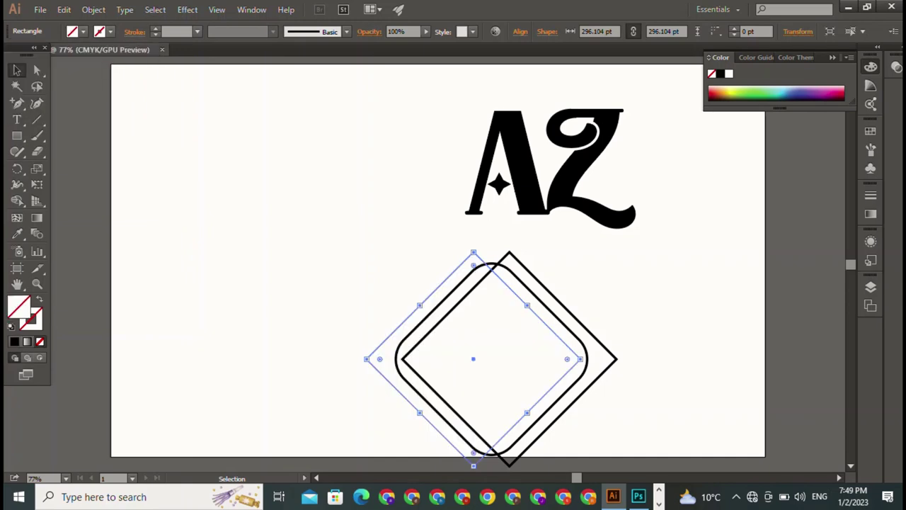
left_click(110, 31)
left_click(39, 54)
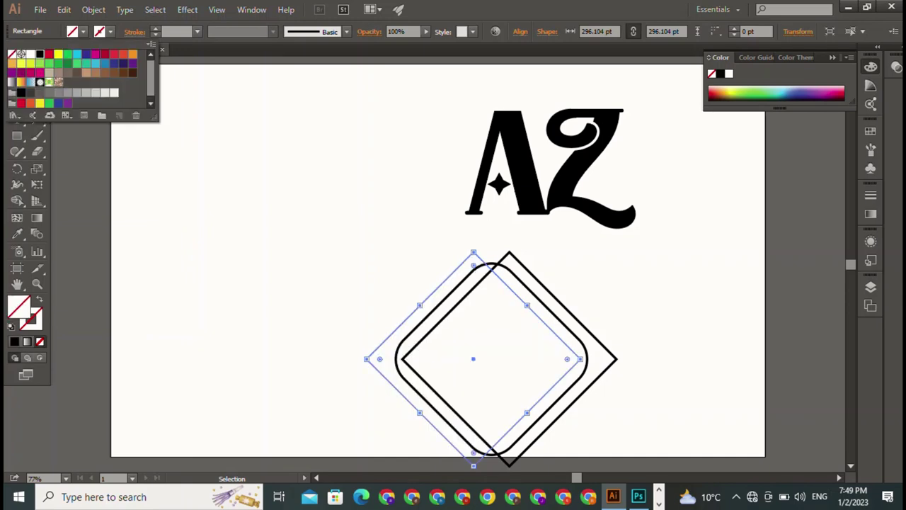
left_click(155, 28)
left_click(155, 28)
left_click(155, 29)
left_click(155, 28)
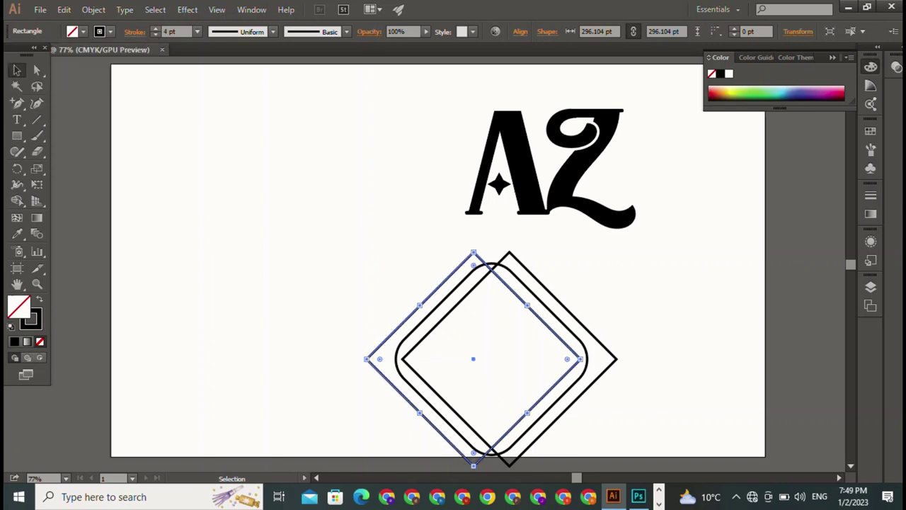
Move the three diamond outlines together beside the AZ lettering, then shift the Z down-right.
mouse_move(330, 253)
left_mouse_down()
mouse_move(443, 340)
mouse_move(402, 360)
left_mouse_up()
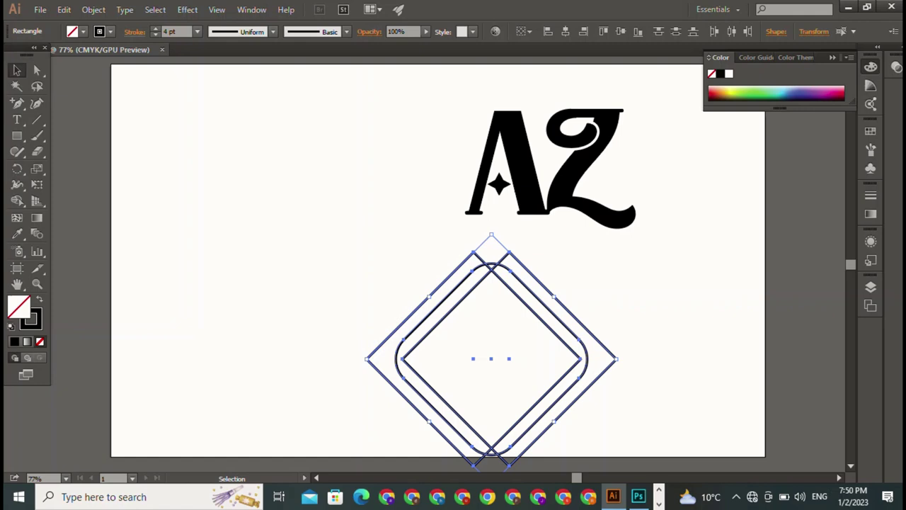
left_click_drag(429, 296, 313, 168)
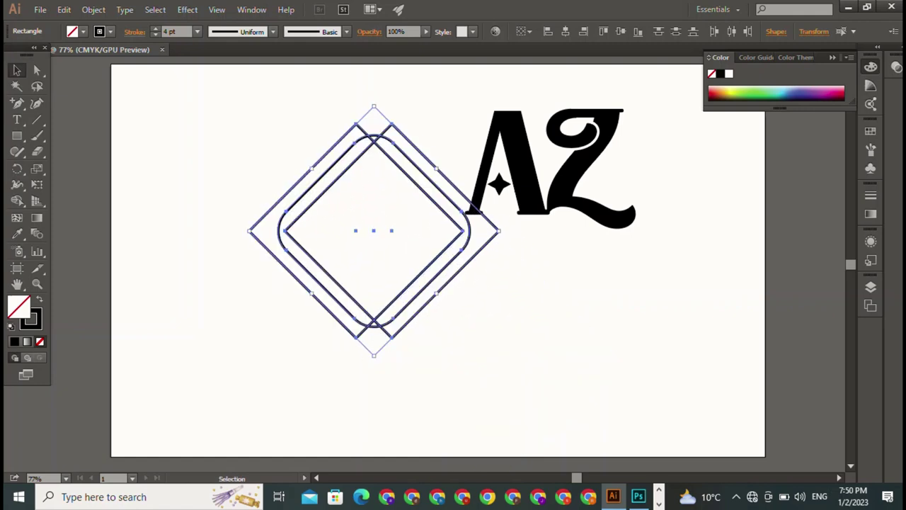
key("ctrl+shift+a")
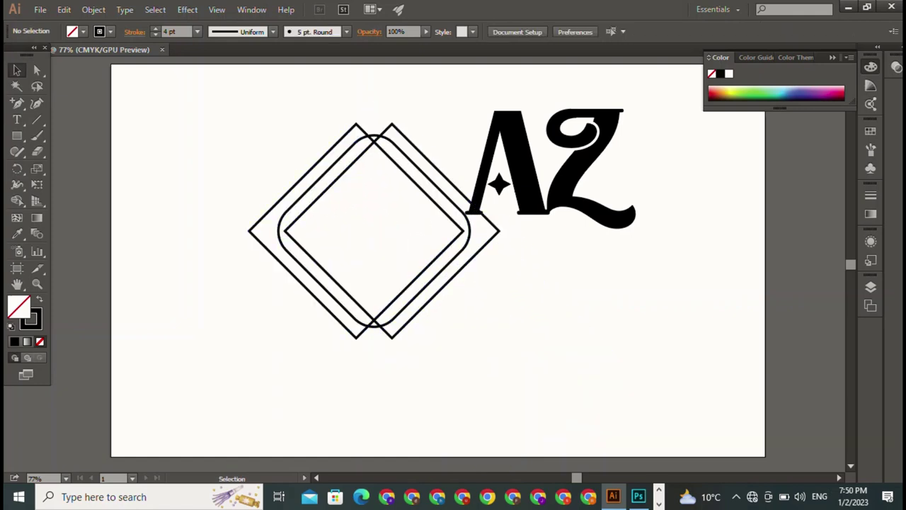
key("ctrl+a")
key("ctrl+shift+a")
left_click_drag(542, 207, 622, 274)
Undo the Z move, select both A and Z, and inspect the Align, Transform and Character options.
key("ctrl+z")
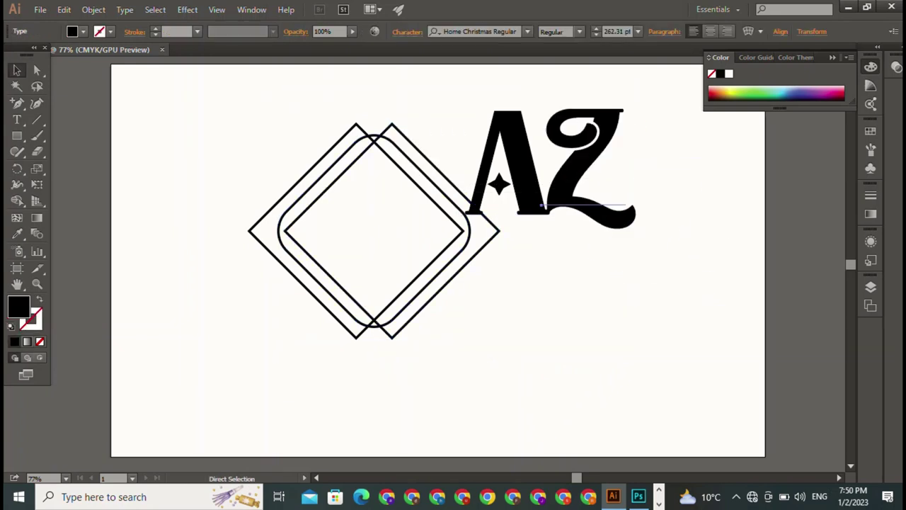
left_click(588, 205)
left_click(510, 163)
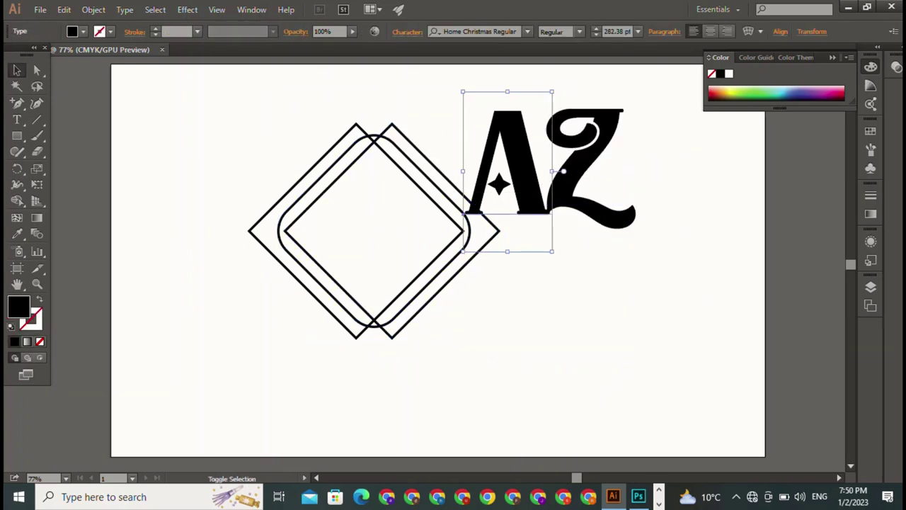
left_click(588, 205, "shift")
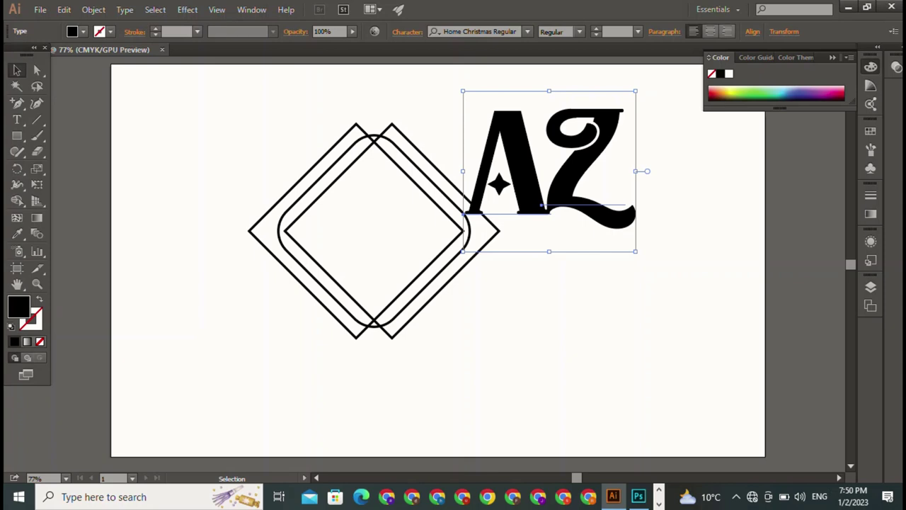
left_click(751, 33)
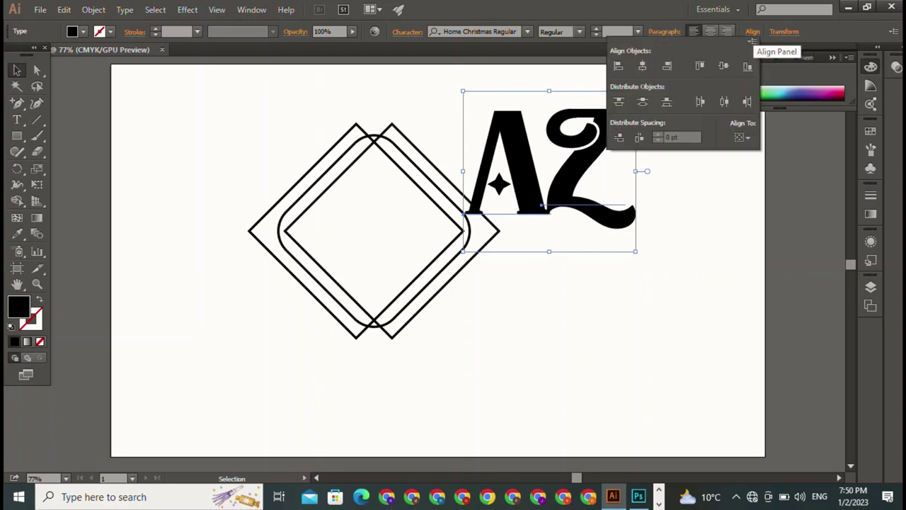
key("Escape")
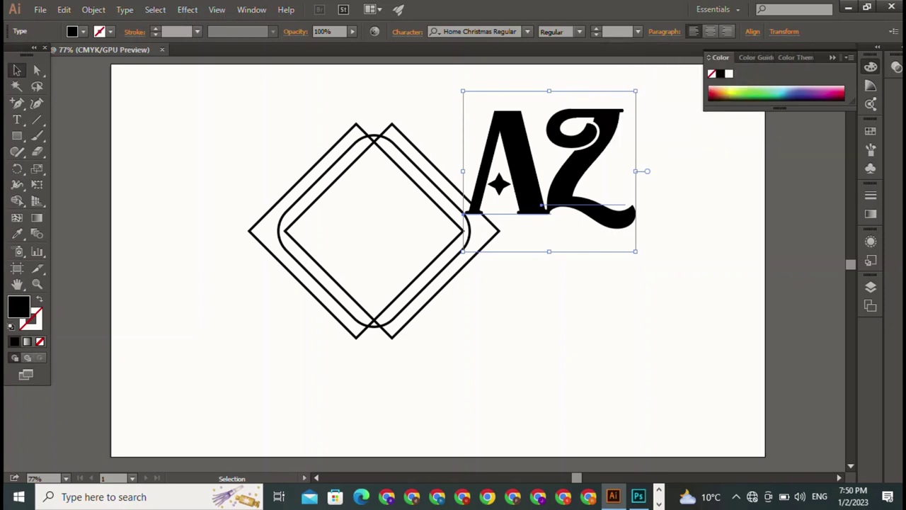
left_click(784, 31)
key("Escape")
left_click(407, 32)
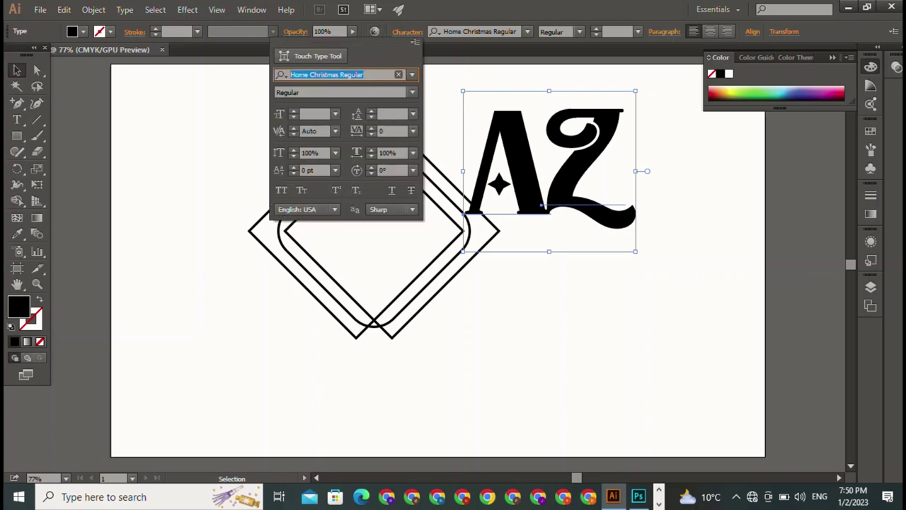
key("Escape")
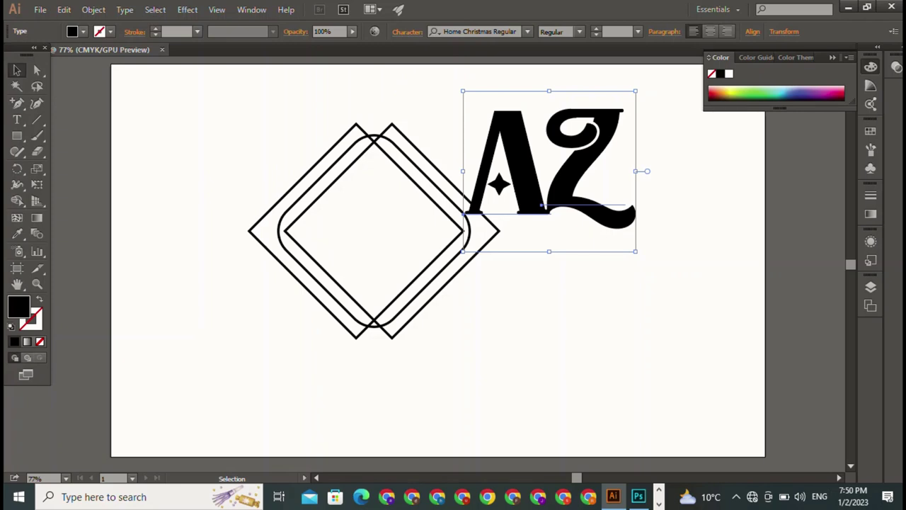
With A and Z selected, toggle Align To between Key Object and Selection.
key("ctrl+shift+a")
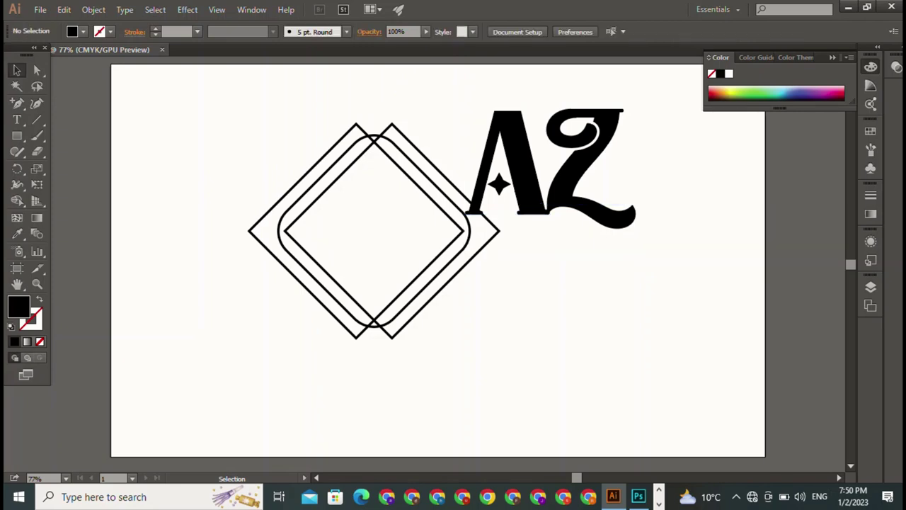
left_click(506, 162)
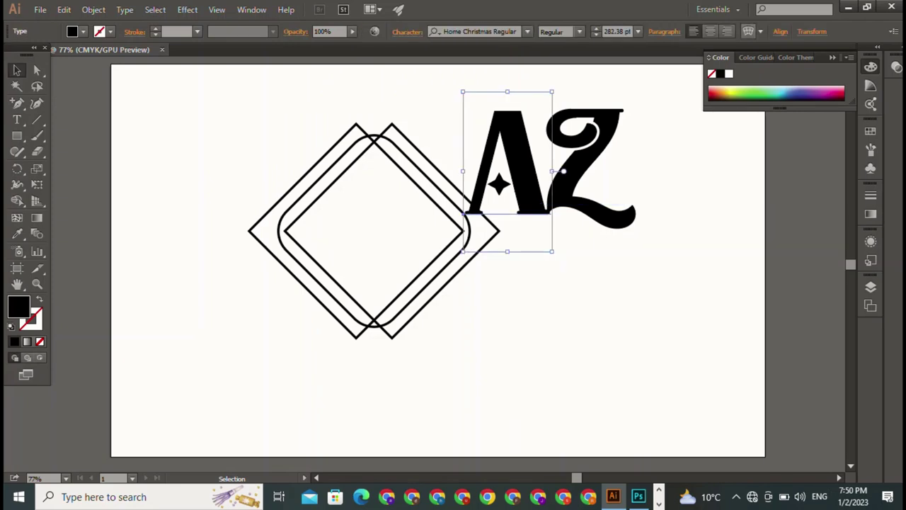
left_click(588, 156, "shift")
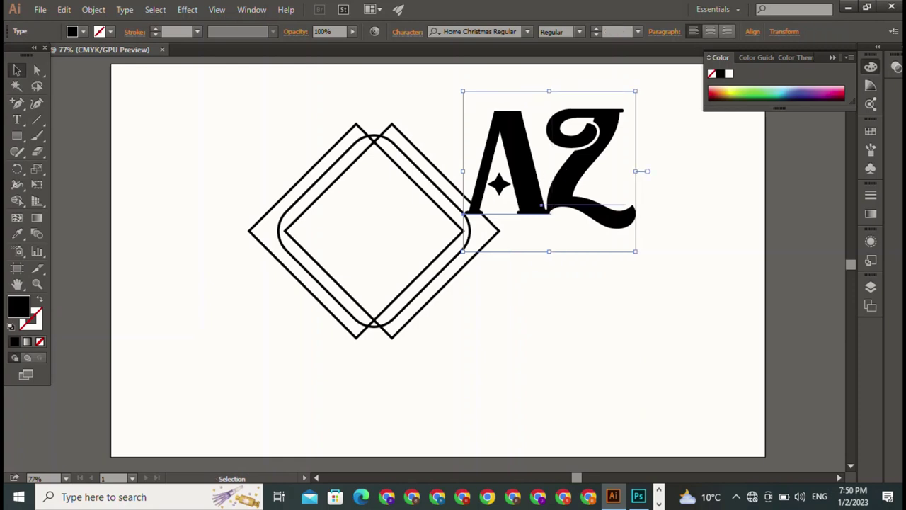
left_click(752, 31)
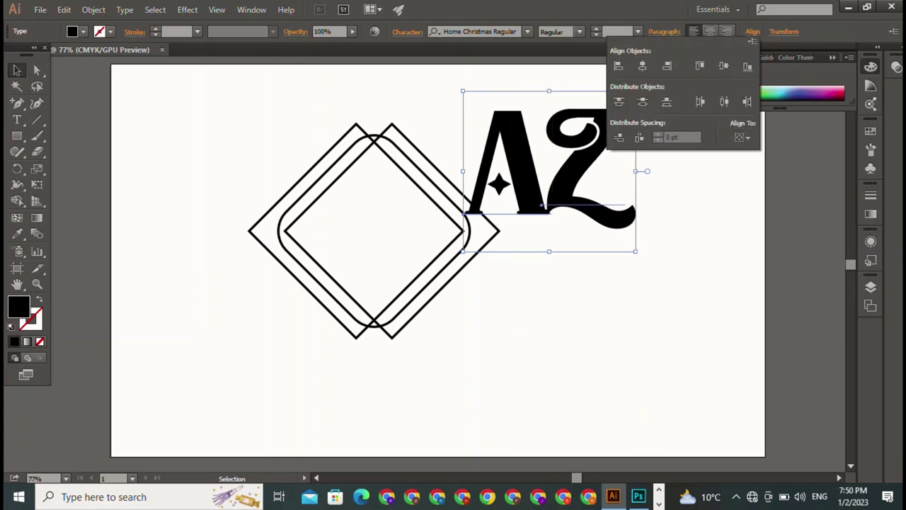
left_click(741, 137)
left_click(778, 167)
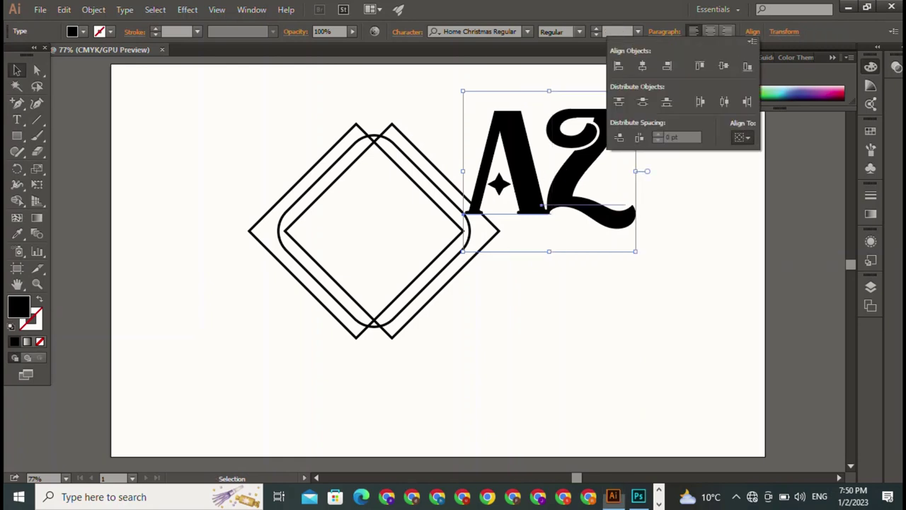
left_click(741, 137)
left_click(775, 152)
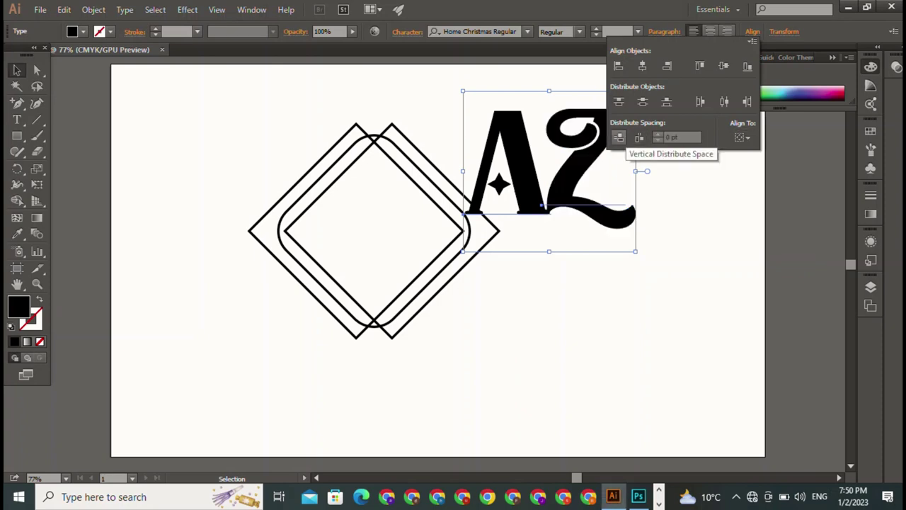
key("Escape")
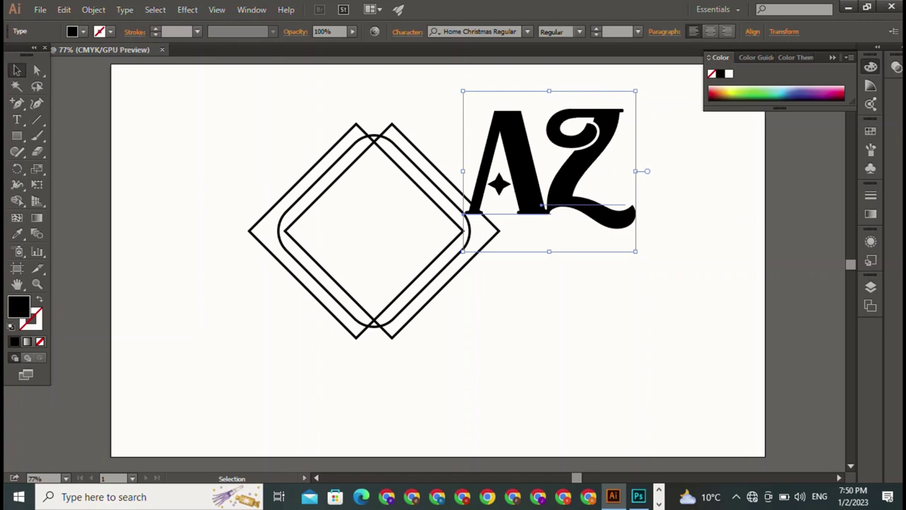
Move the AZ lettering into the diamond frame, scale it down, and centre it.
left_click_drag(517, 163, 370, 236)
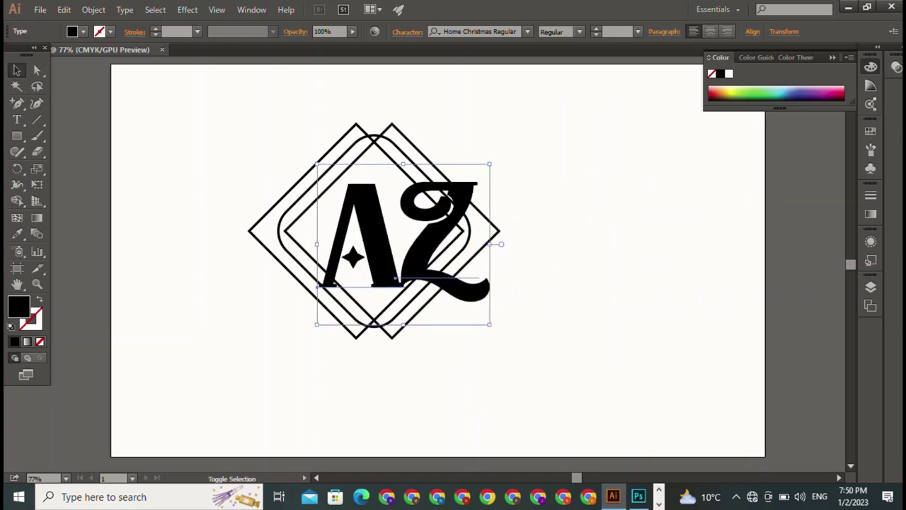
left_click_drag(489, 163, 441, 209)
left_click_drag(382, 269, 378, 237)
left_click_drag(441, 187, 407, 207)
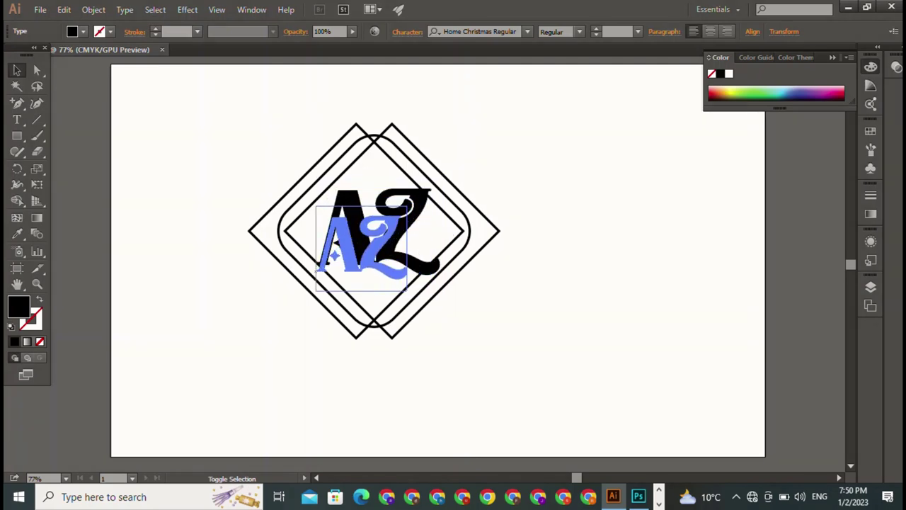
left_click_drag(368, 255, 380, 240)
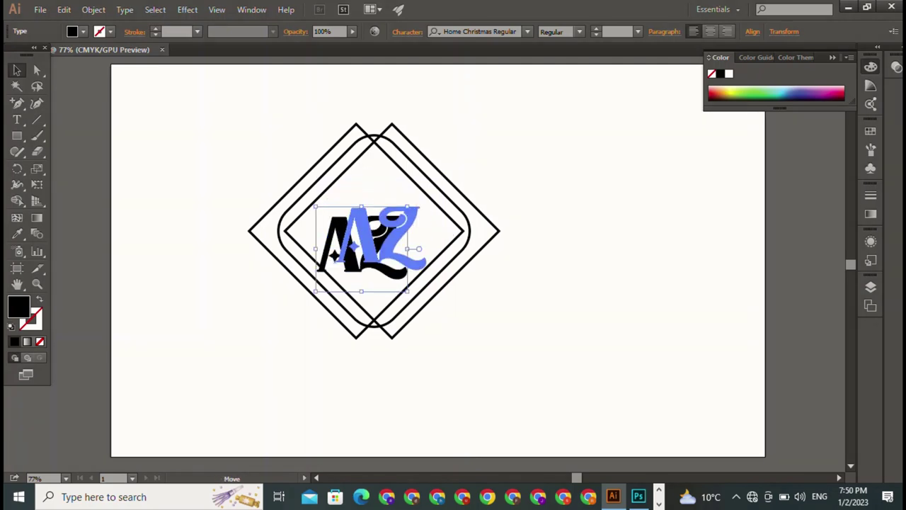
left_click(391, 170)
Apply a 50% Arch envelope warp to the A.
left_click(348, 233)
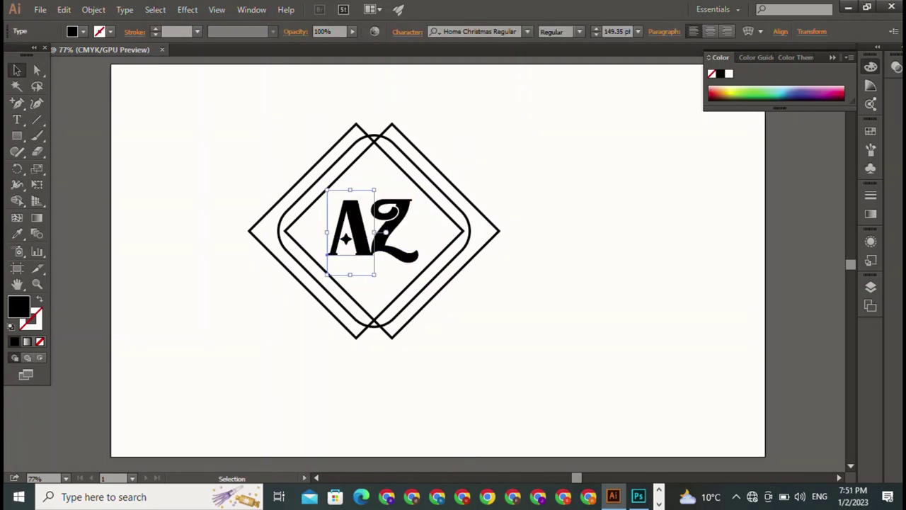
key("ctrl+alt+shift+w")
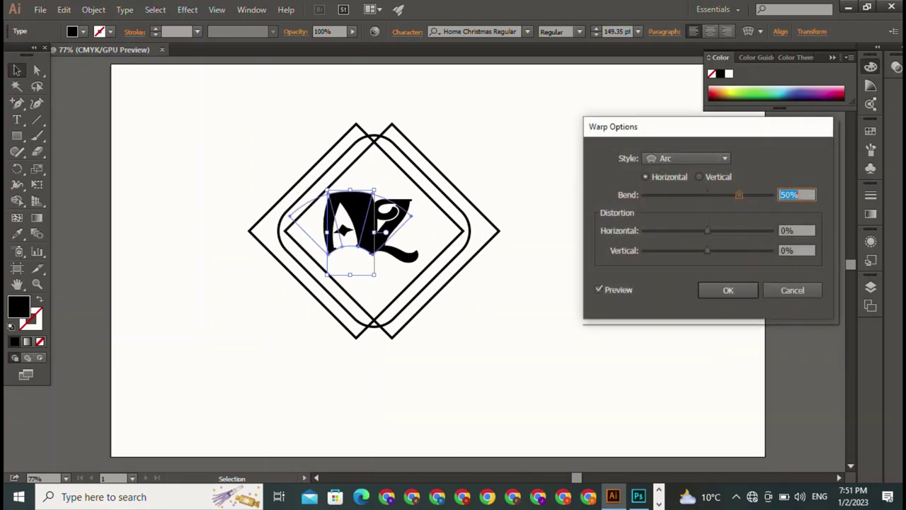
left_click(687, 158)
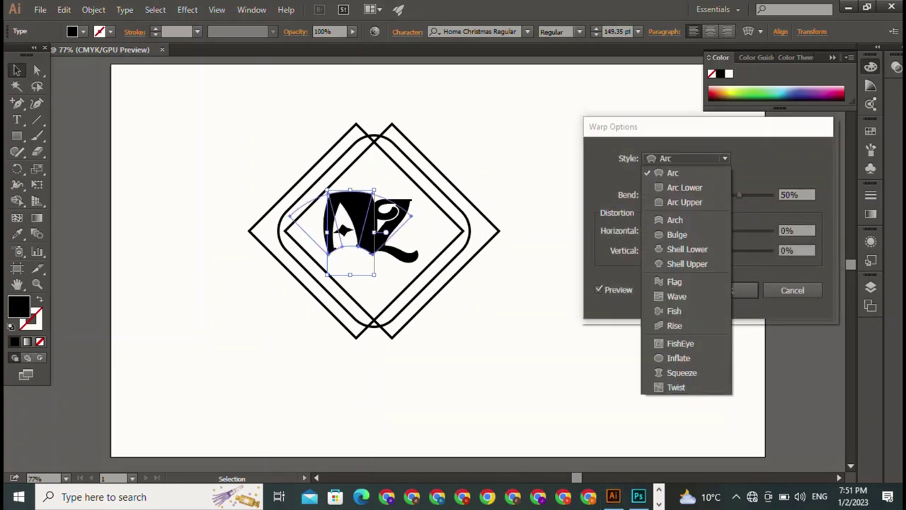
left_click(674, 219)
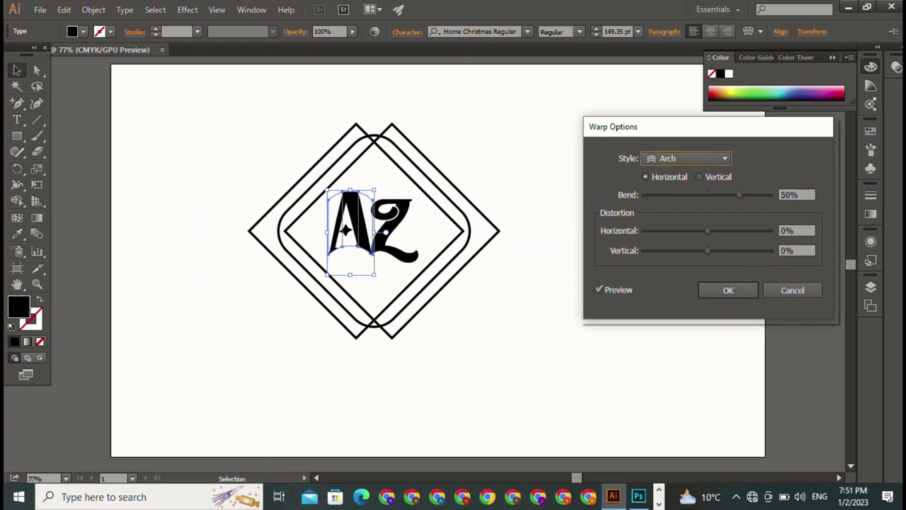
left_click(728, 290)
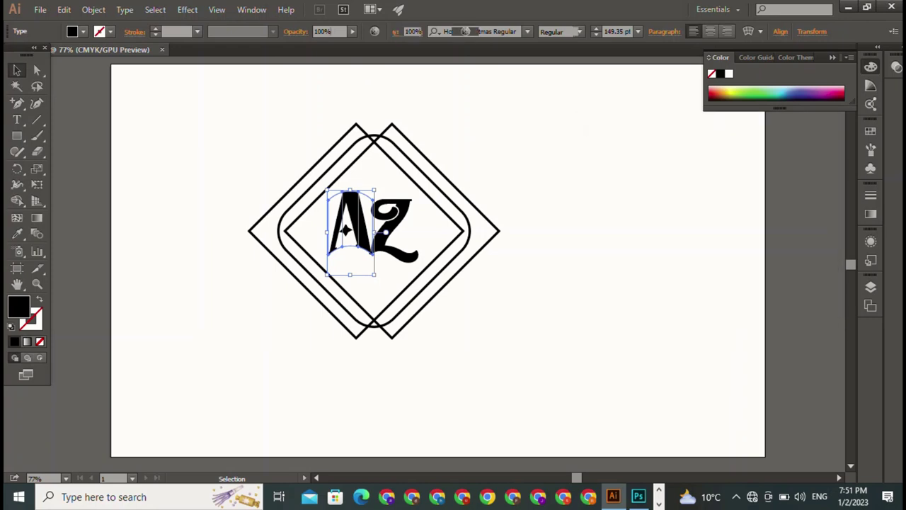
Apply the same 50% Arch warp to the Z, then reselect the A.
left_click(393, 227)
left_click(748, 31)
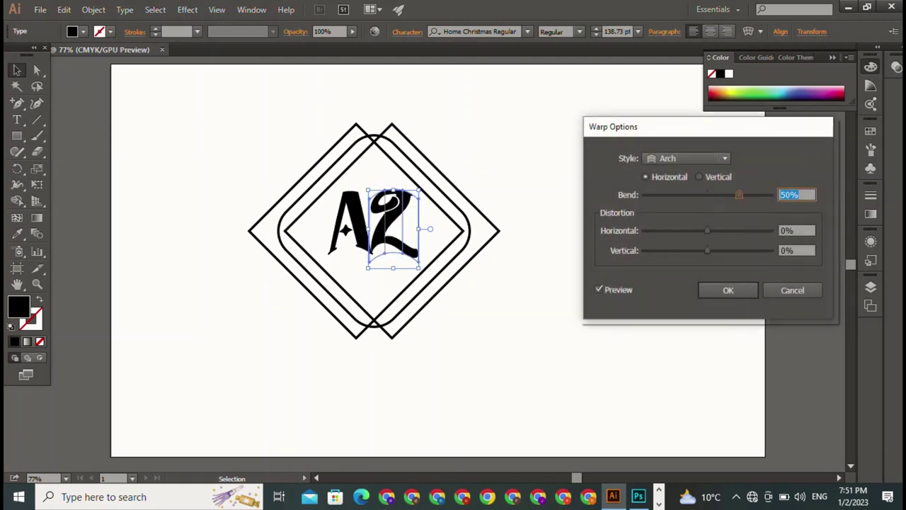
left_click(728, 290)
key("ctrl+shift+a")
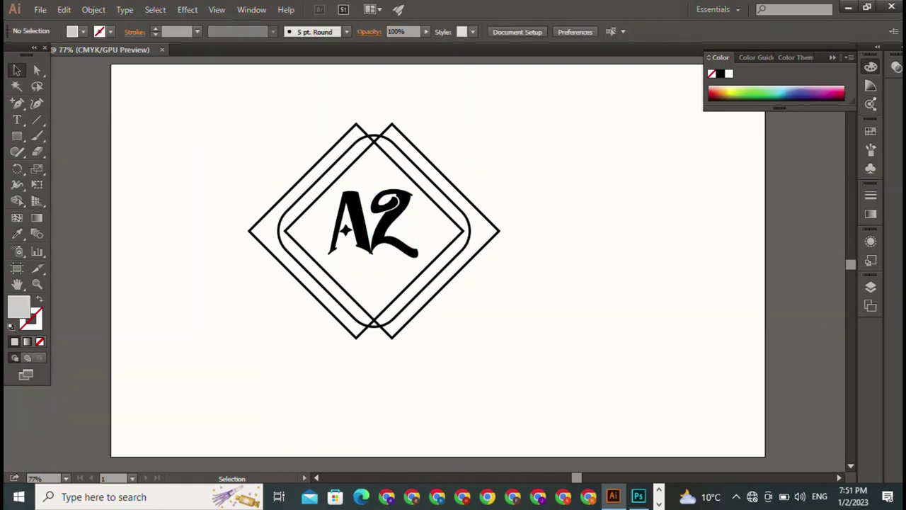
left_click(347, 223)
Select the warped A on its own, leaving the Z unselected.
left_click(397, 213, "shift")
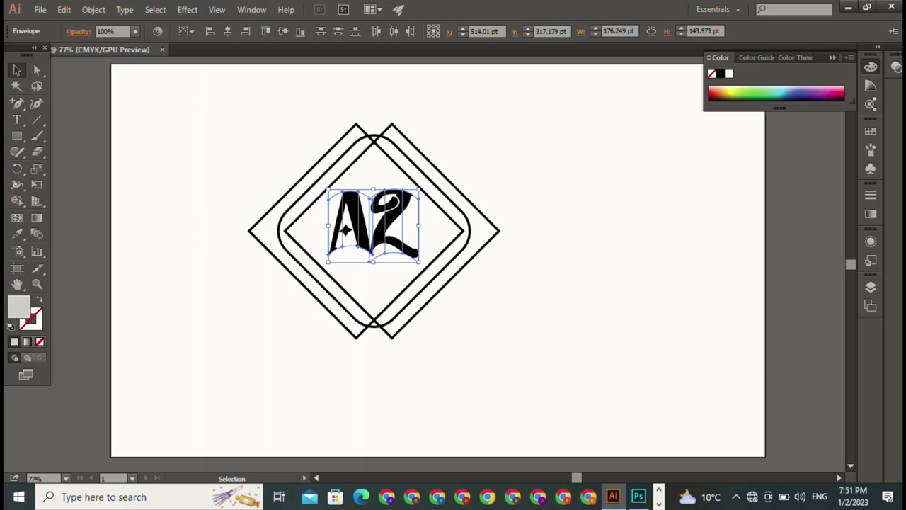
key("ctrl+shift+a")
left_click(346, 225)
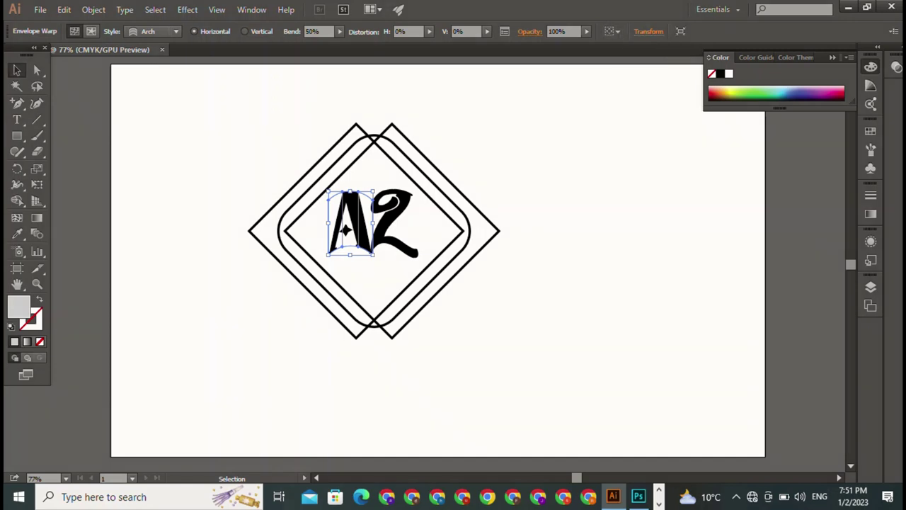
Try Shell Lower and Bulge warp styles on the A, then return to Arch.
left_click(152, 31)
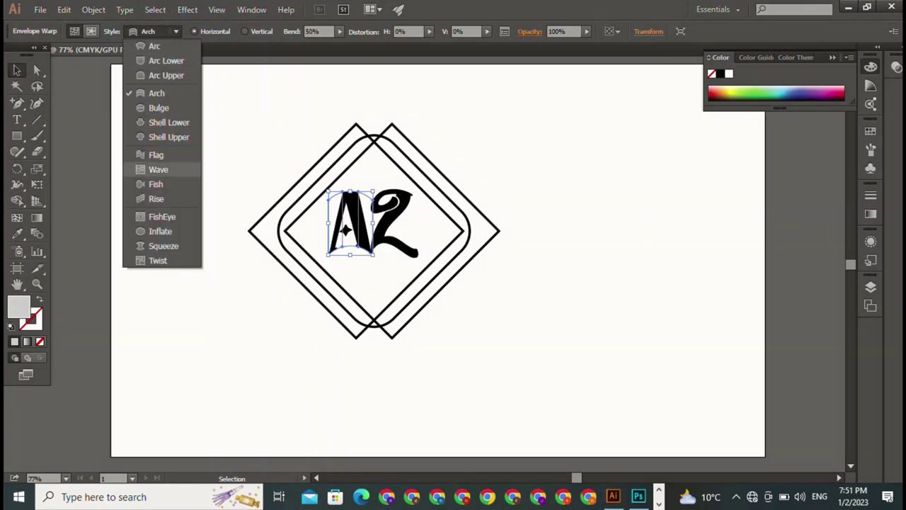
left_click(168, 122)
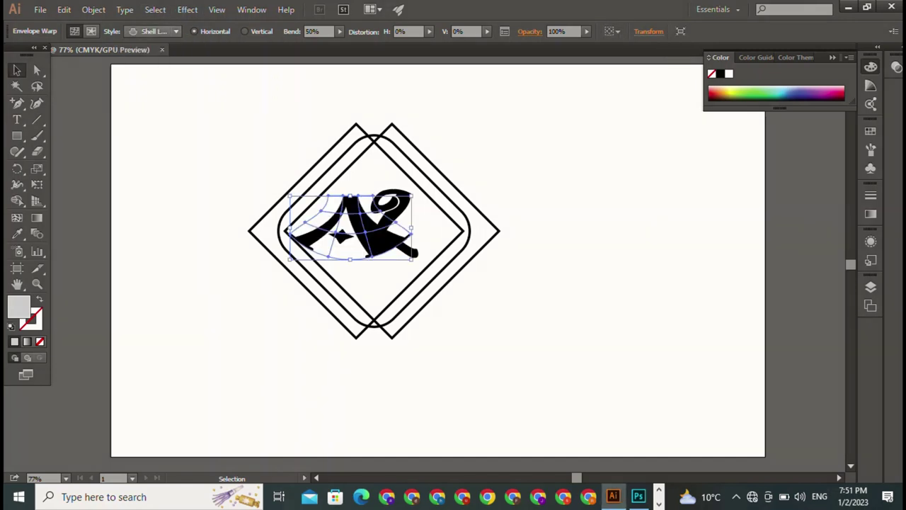
left_click(153, 32)
left_click(159, 107)
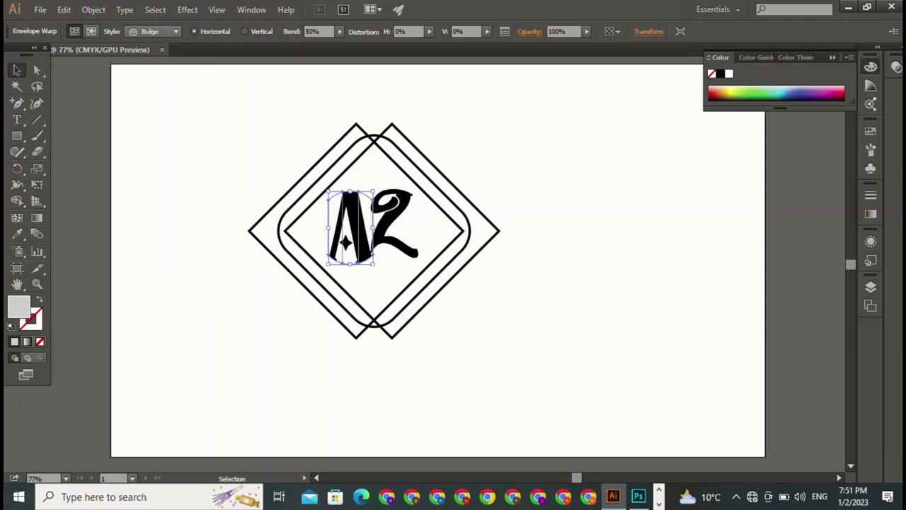
left_click(152, 31)
left_click(159, 107)
key("Up")
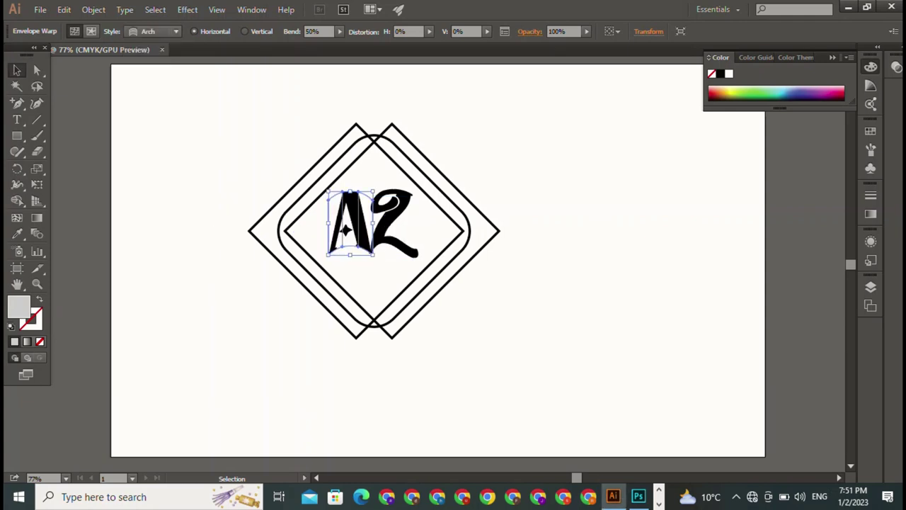
Try Arc Lower, then Rise and Wave warp styles on the A.
key("alt+Down")
key("Up")
key("Up")
key("Return")
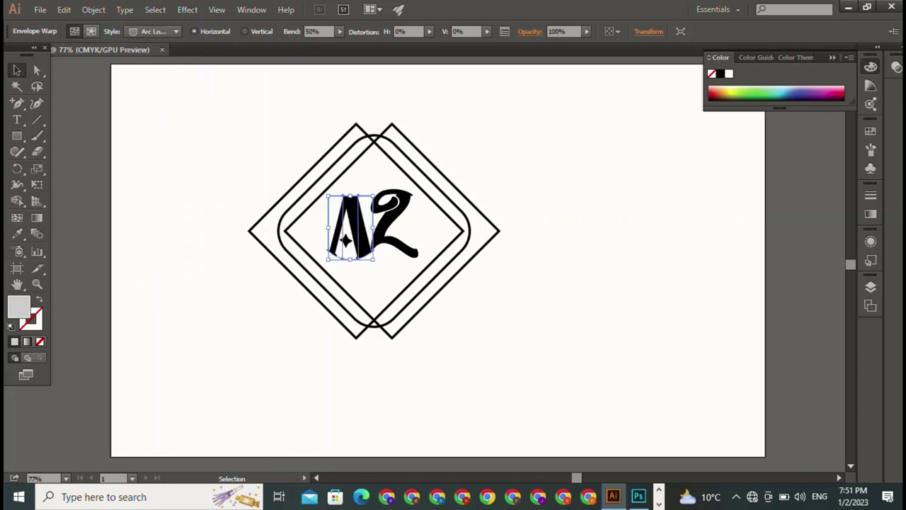
key("alt+Down")
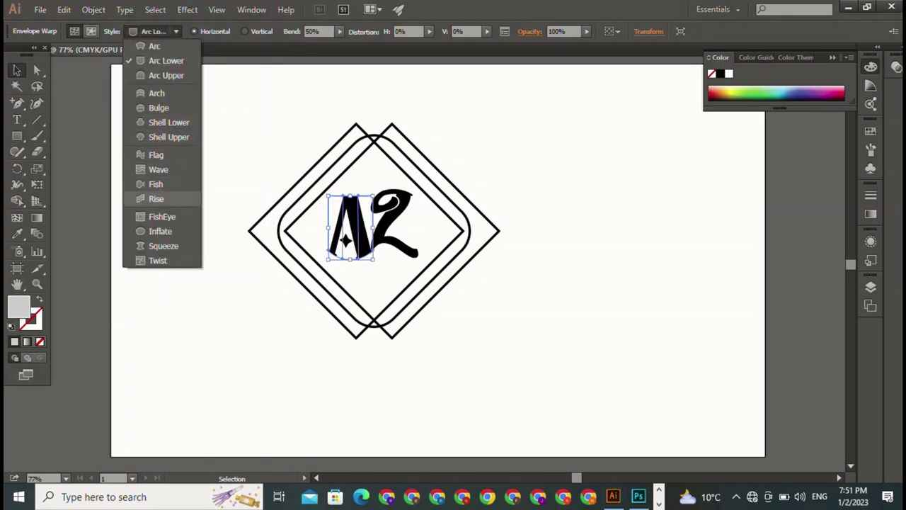
key("Up")
key("Up")
key("Return")
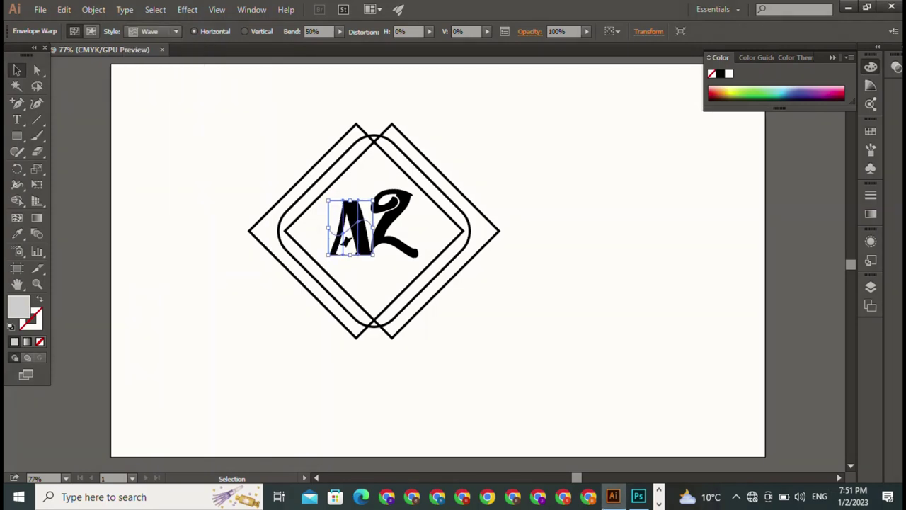
Try Squeeze, FishEye and Twist warp styles on the A.
key("alt+Down")
key("Down")
key("Down")
key("Down")
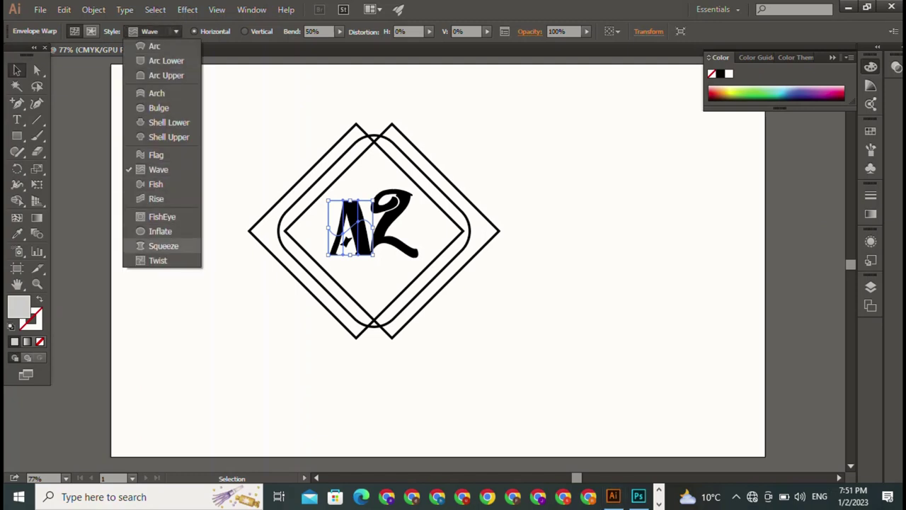
key("Return")
key("alt+Down")
key("Up")
key("Up")
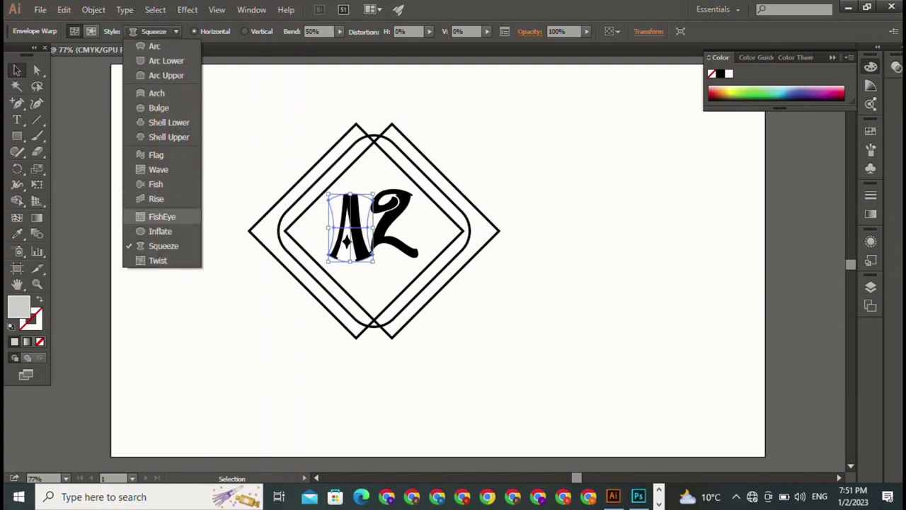
key("Return")
key("alt+Down")
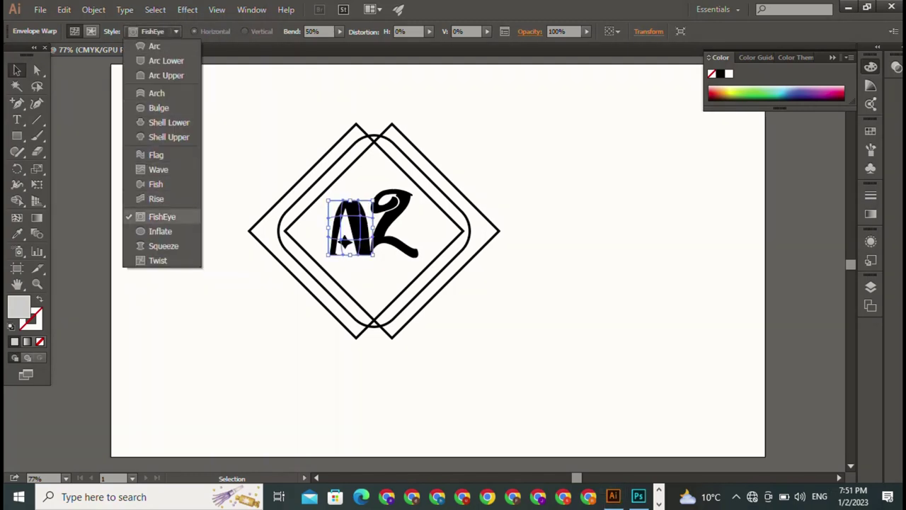
key("Down")
key("Down")
key("Down")
key("Return")
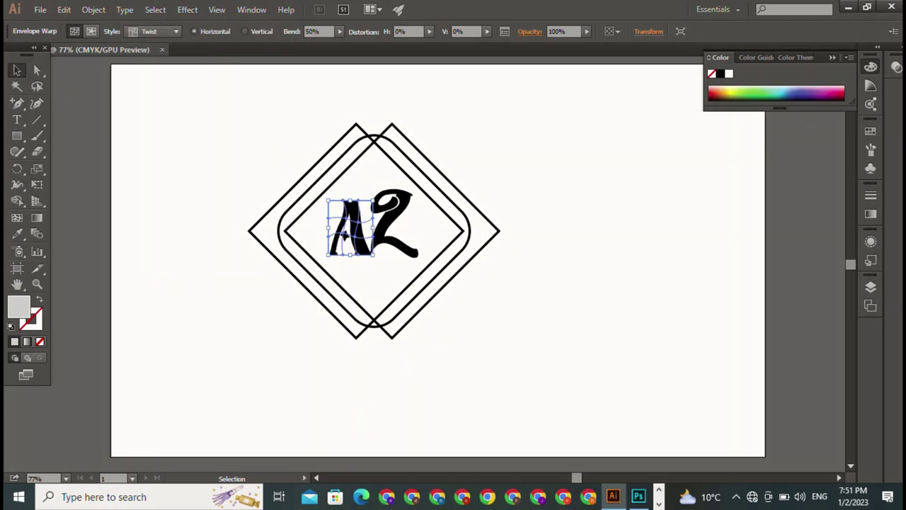
Try Arc Upper and Arc warp styles on the A.
key("alt+Down")
key("Up")
key("Up")
key("Up")
key("Up")
key("Return")
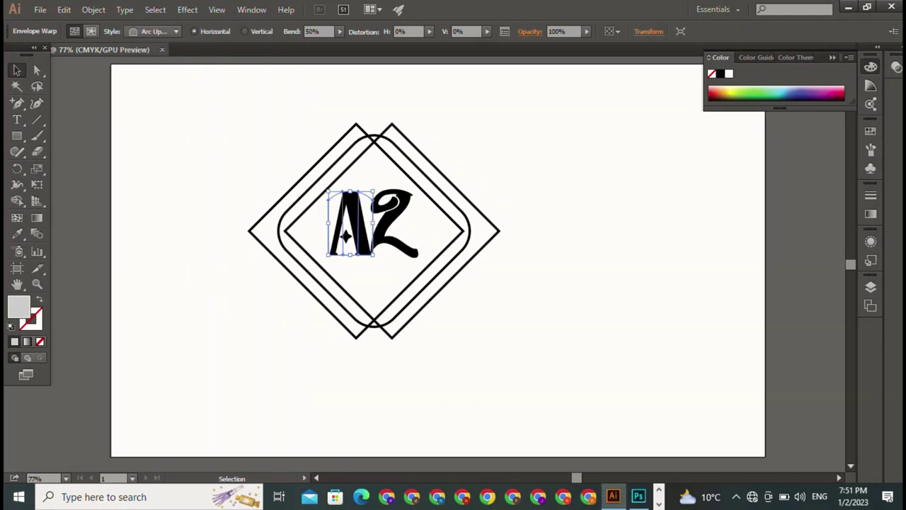
left_click(155, 31)
left_click(155, 31)
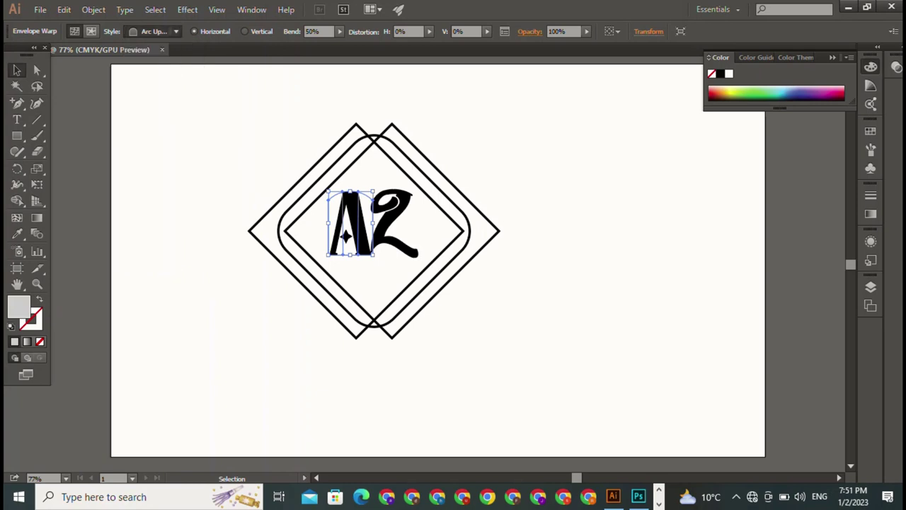
key("Up")
key("Up")
Settle the A on the Arc Lower warp and deselect it.
key("alt+Down")
key("Down")
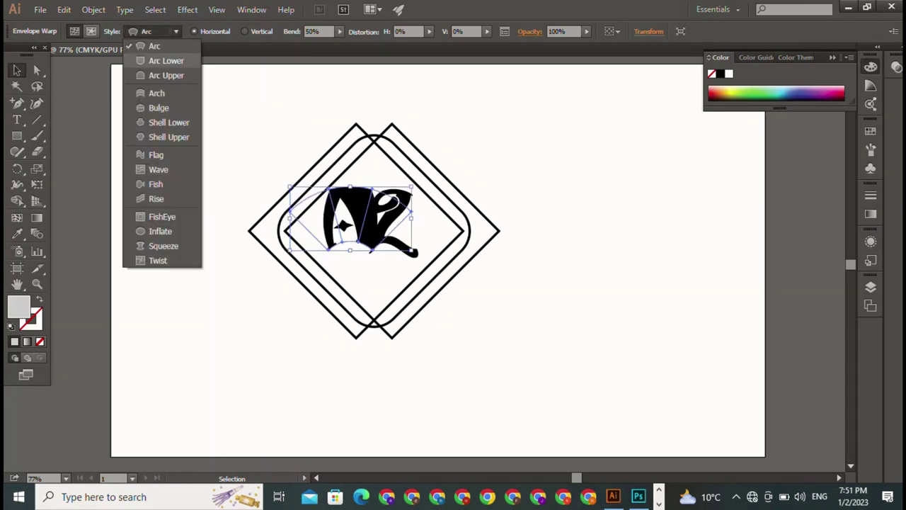
key("Return")
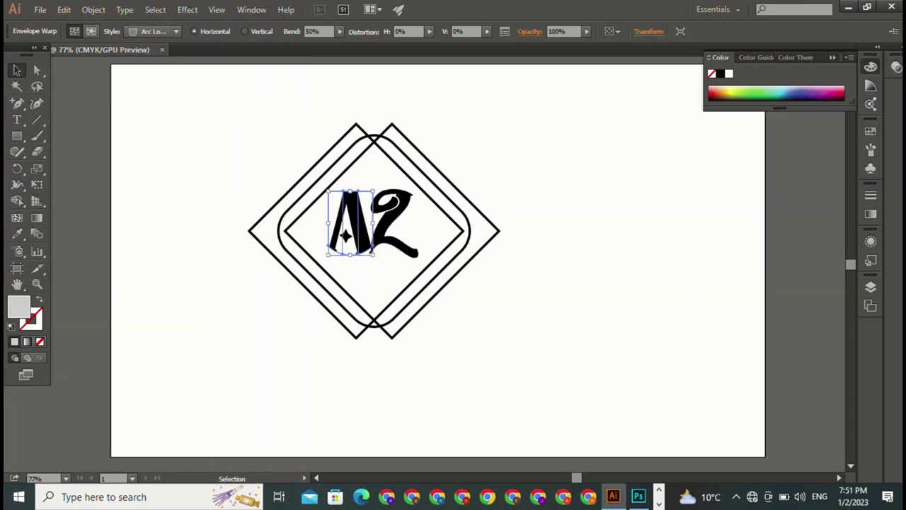
key("ctrl+shift+a")
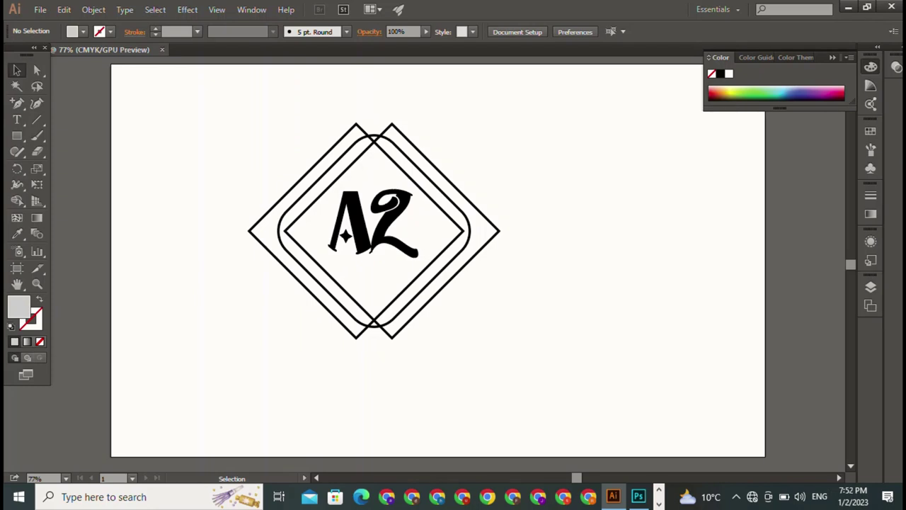